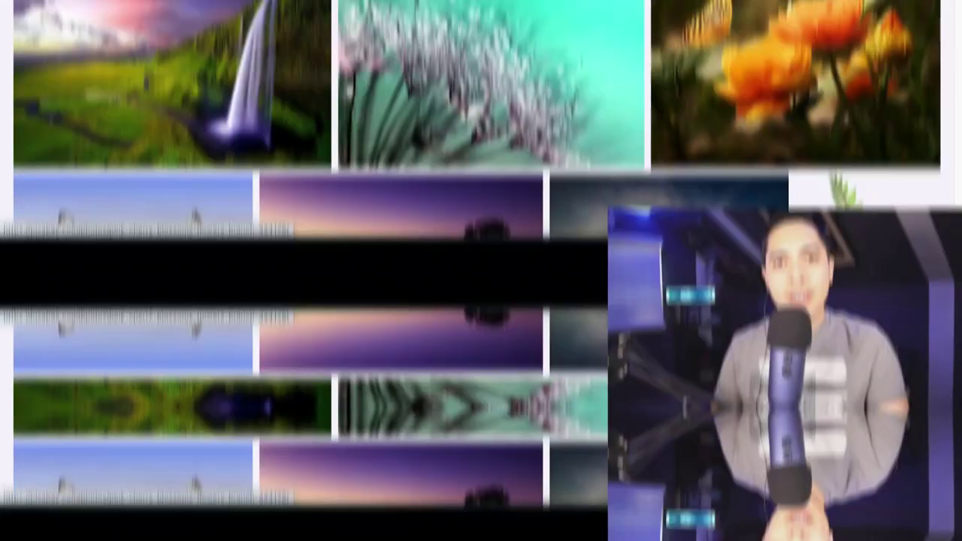
- Open the green leaves photo's page from the Pixabay image grid
{"action": "scroll", "coordinate": [188, 191], "scroll_direction": "down", "scroll_amount": 5}
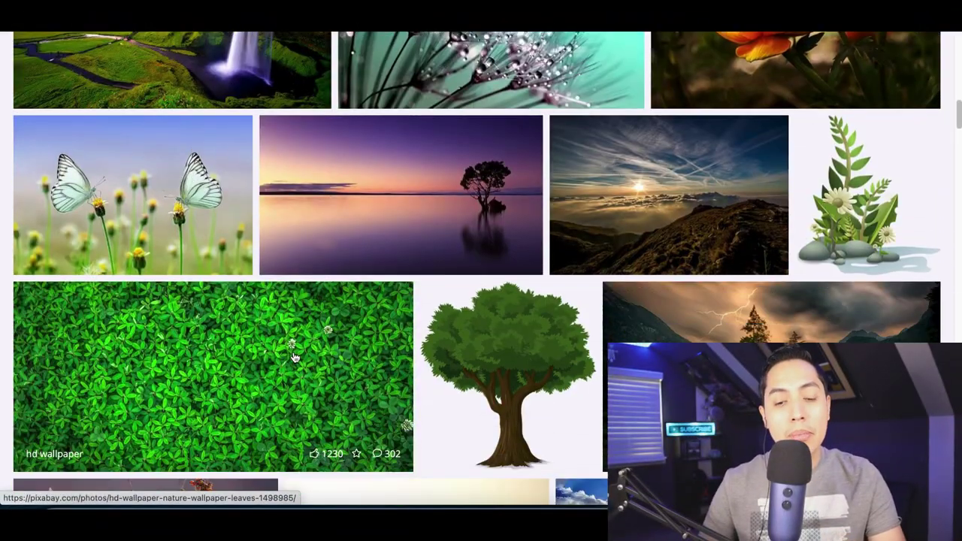
{"action": "left_click", "coordinate": [347, 365]}
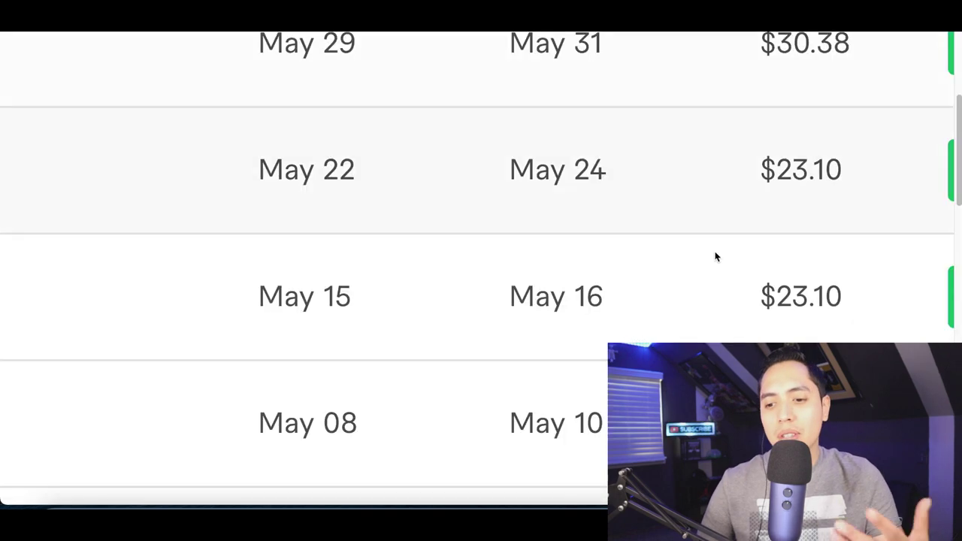
{"action": "scroll", "coordinate": [720, 260], "scroll_direction": "down", "scroll_amount": 1}
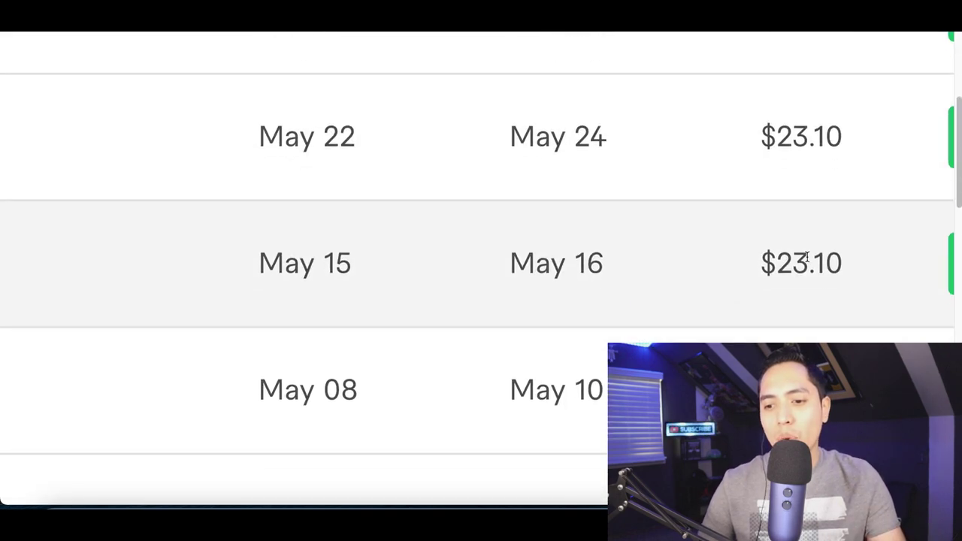
{"action": "scroll", "coordinate": [807, 256], "scroll_direction": "up", "scroll_amount": 2}
{"action": "scroll", "coordinate": [796, 192], "scroll_direction": "up", "scroll_amount": 3}
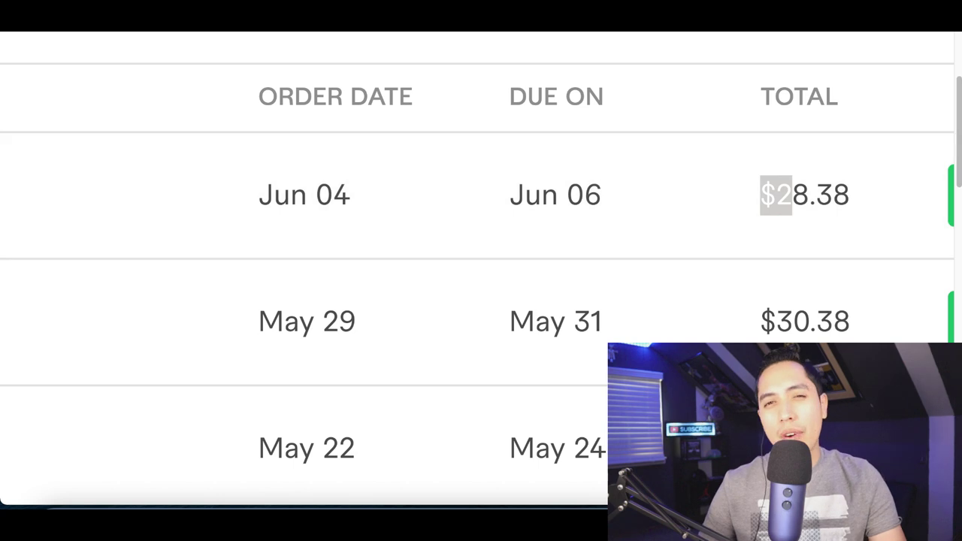
- Go to the Google homepage and start typing 'th' into the search box
{"action": "left_click", "coordinate": [326, 33]}
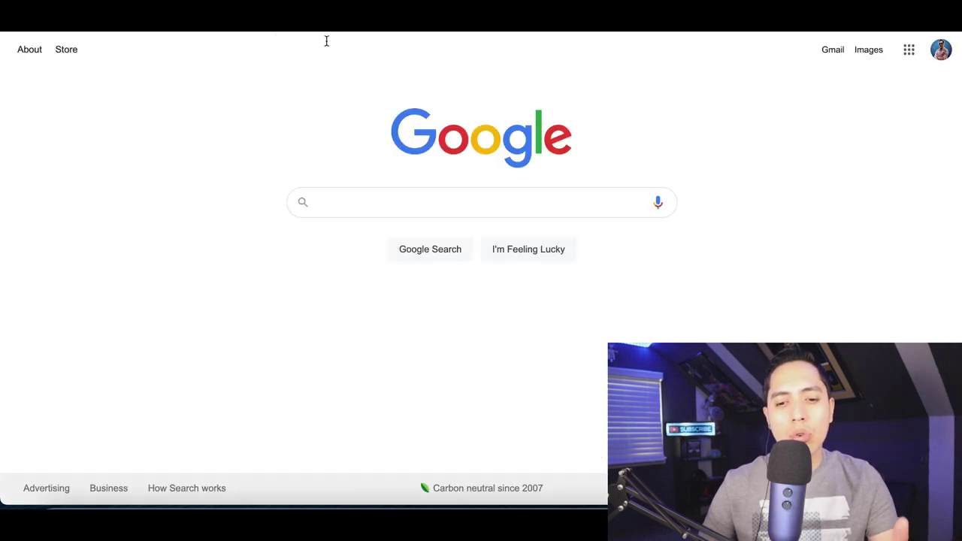
{"action": "type", "text": "th"}
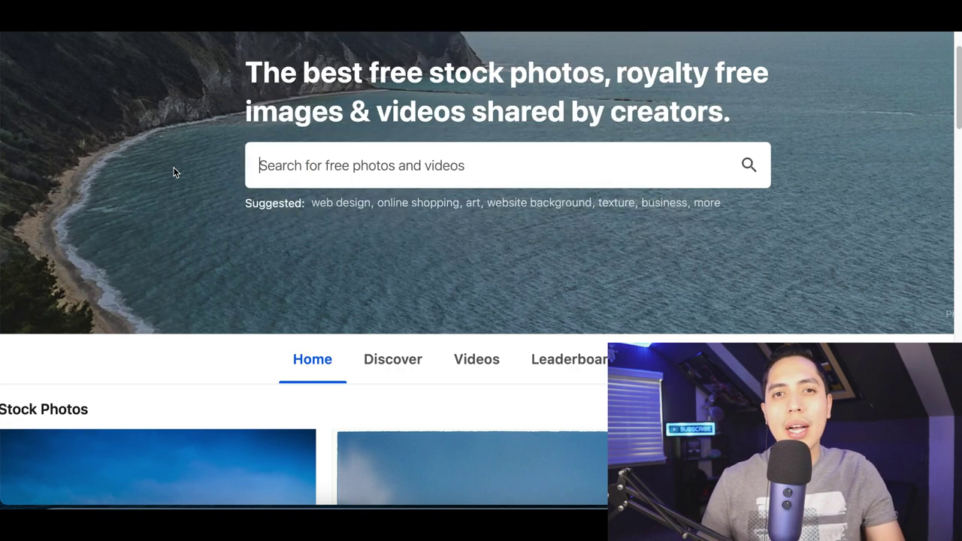
{"action": "scroll", "coordinate": [213, 236], "scroll_direction": "down", "scroll_amount": 2}
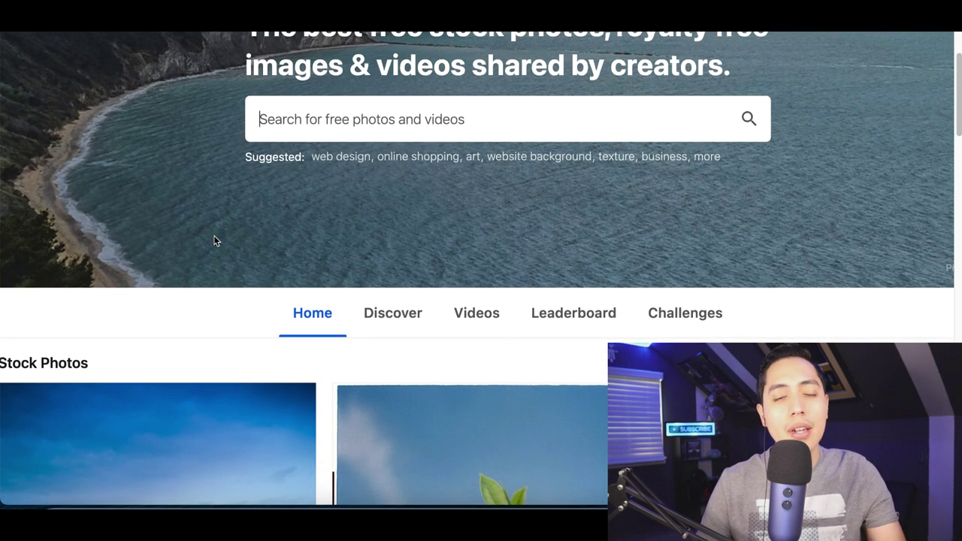
{"action": "scroll", "coordinate": [213, 240], "scroll_direction": "down", "scroll_amount": 1}
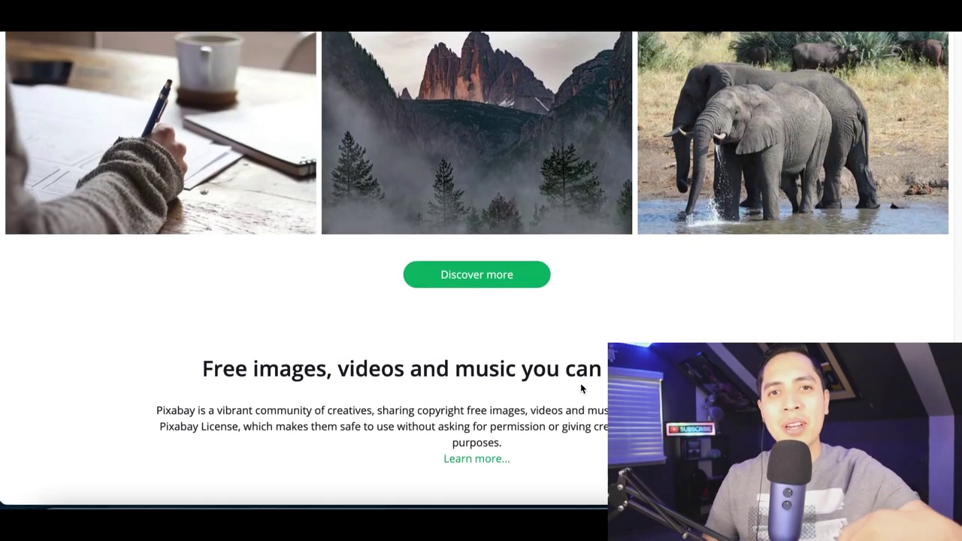
{"action": "scroll", "coordinate": [580, 391], "scroll_direction": "up", "scroll_amount": 2}
- Scroll back up through the Pixabay photo grid
{"action": "scroll", "coordinate": [581, 389], "scroll_direction": "up", "scroll_amount": 5}
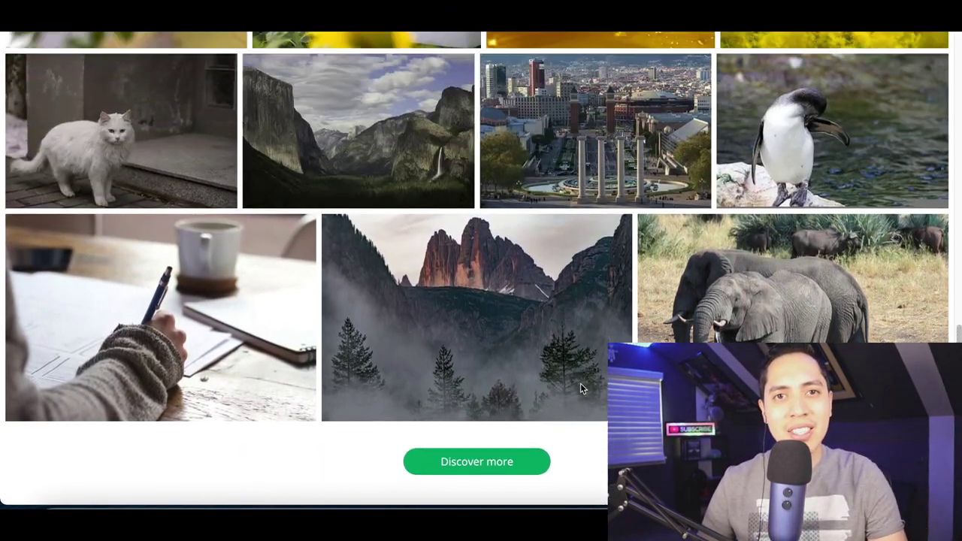
{"action": "scroll", "coordinate": [580, 387], "scroll_direction": "up", "scroll_amount": 4}
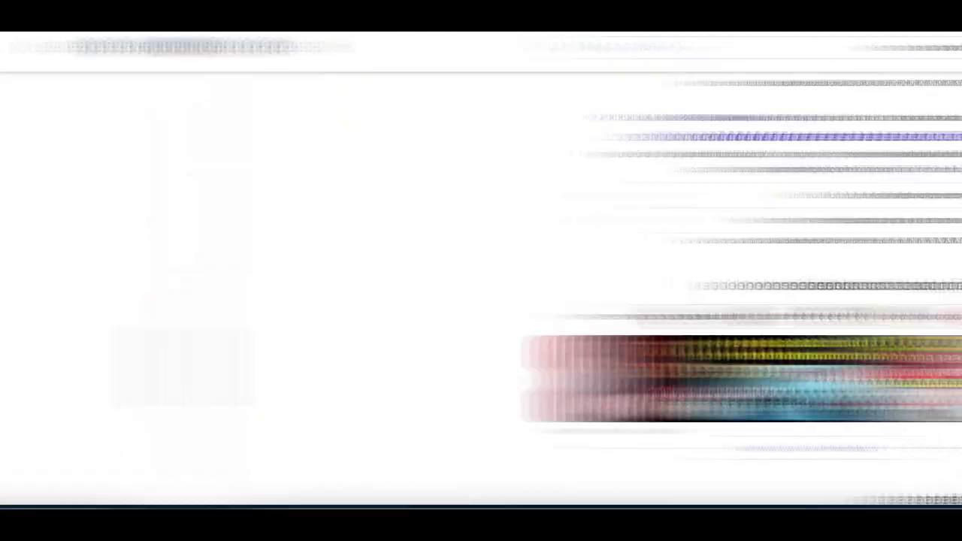
- Find HubSpot's YouTube Channel Ideas snippet and highlight Tutorials, then Photography
{"action": "scroll", "coordinate": [248, 194], "scroll_direction": "up", "scroll_amount": 10}
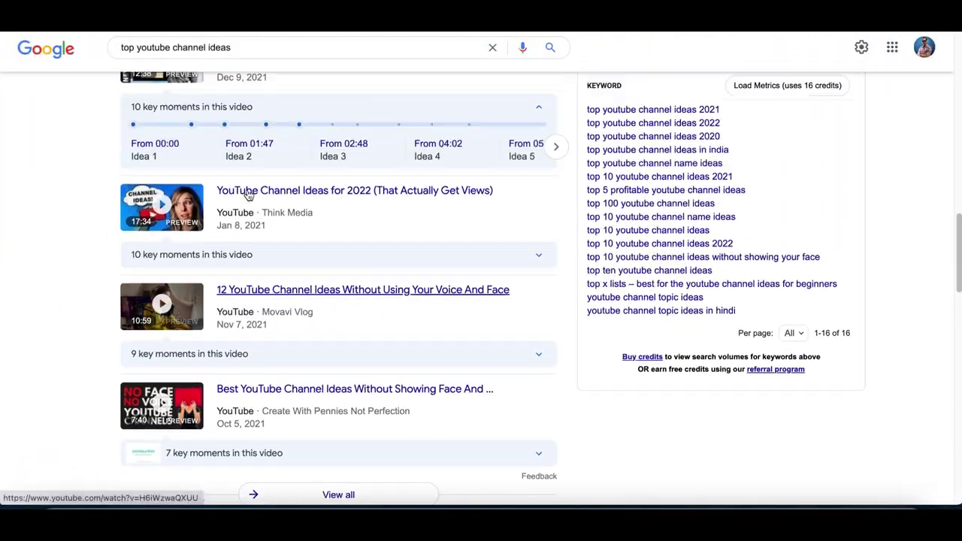
{"action": "scroll", "coordinate": [248, 194], "scroll_direction": "up", "scroll_amount": 15}
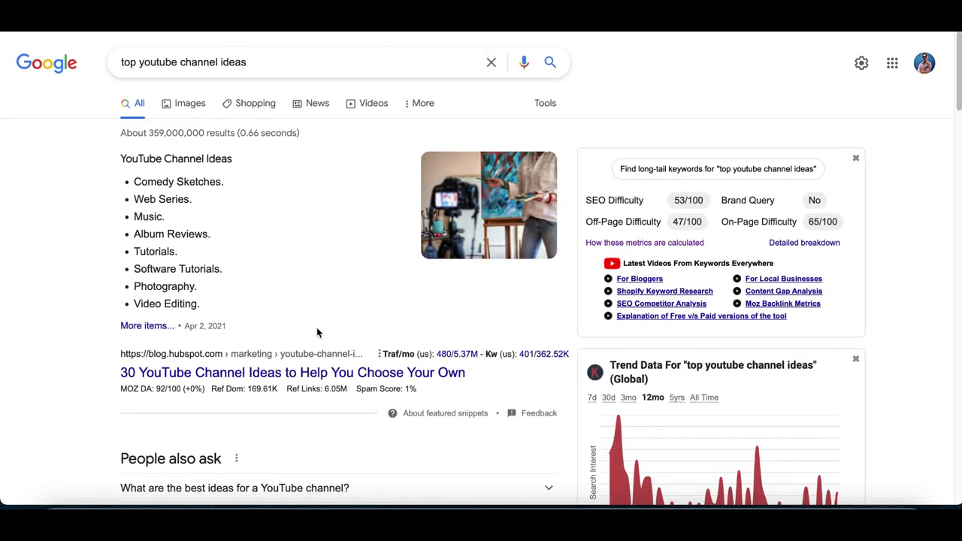
{"action": "scroll", "coordinate": [316, 327], "scroll_direction": "down", "scroll_amount": 2}
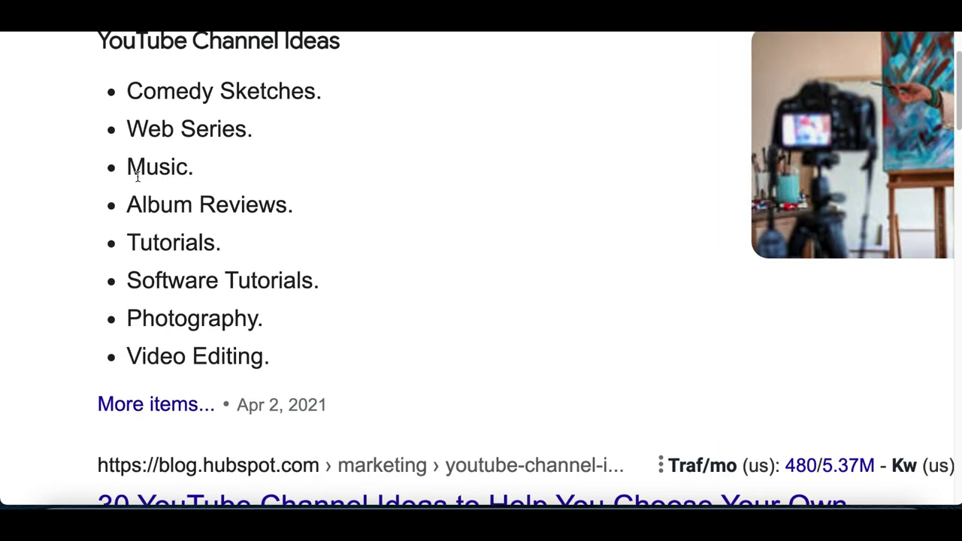
{"action": "scroll", "coordinate": [161, 170], "scroll_direction": "down", "scroll_amount": 2}
{"action": "left_click_drag", "start_coordinate": [154, 175], "coordinate": [219, 177]}
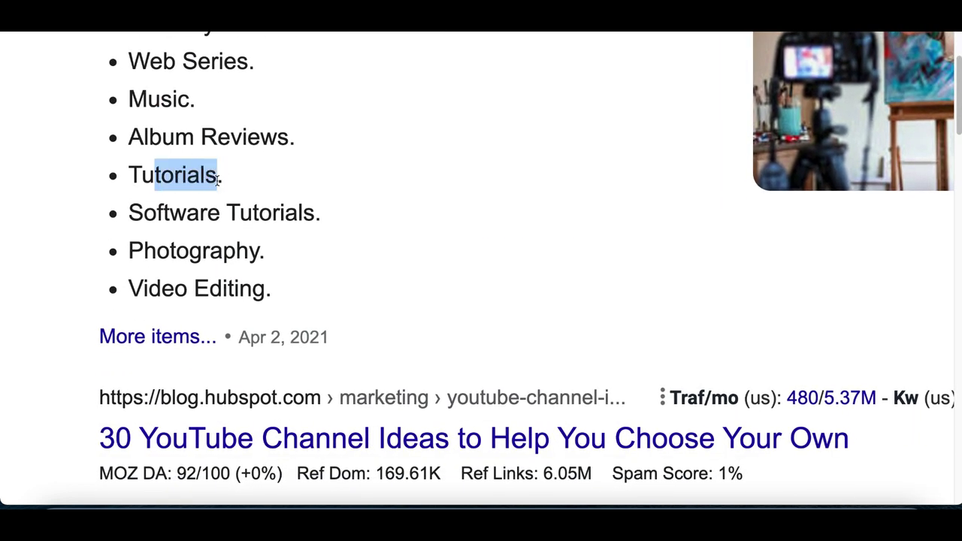
{"action": "scroll", "coordinate": [255, 218], "scroll_direction": "down", "scroll_amount": 1}
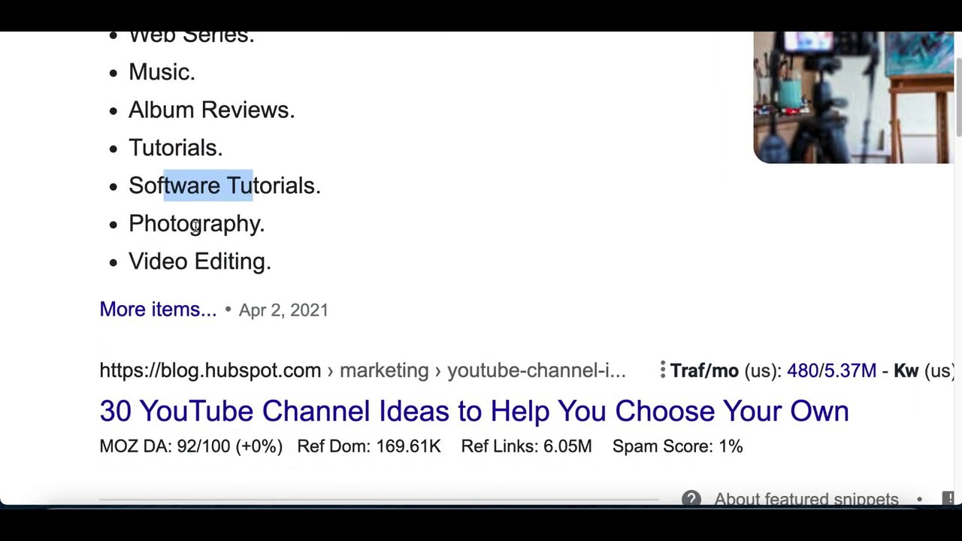
{"action": "left_click_drag", "start_coordinate": [156, 224], "coordinate": [212, 225]}
{"action": "scroll", "coordinate": [254, 228], "scroll_direction": "down", "scroll_amount": 3}
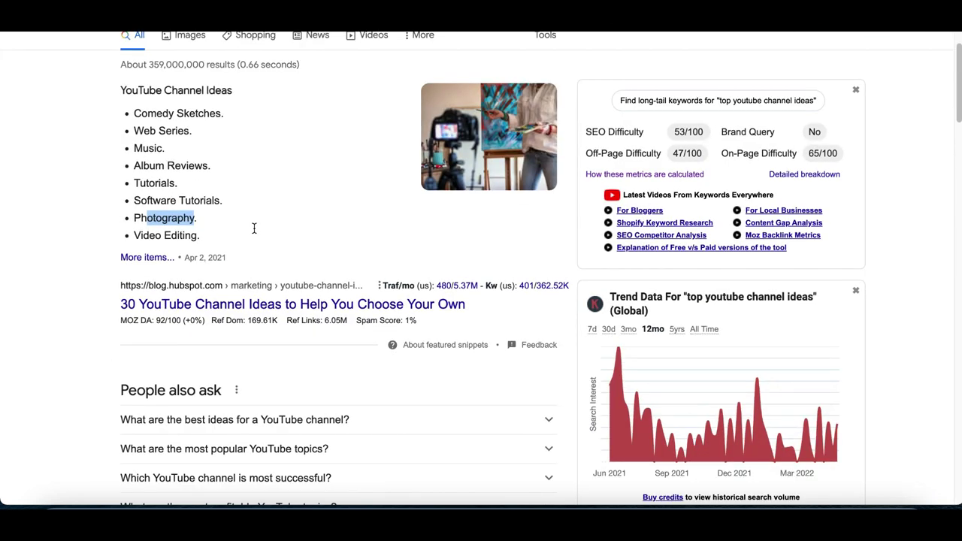
{"action": "scroll", "coordinate": [254, 228], "scroll_direction": "down", "scroll_amount": 1}
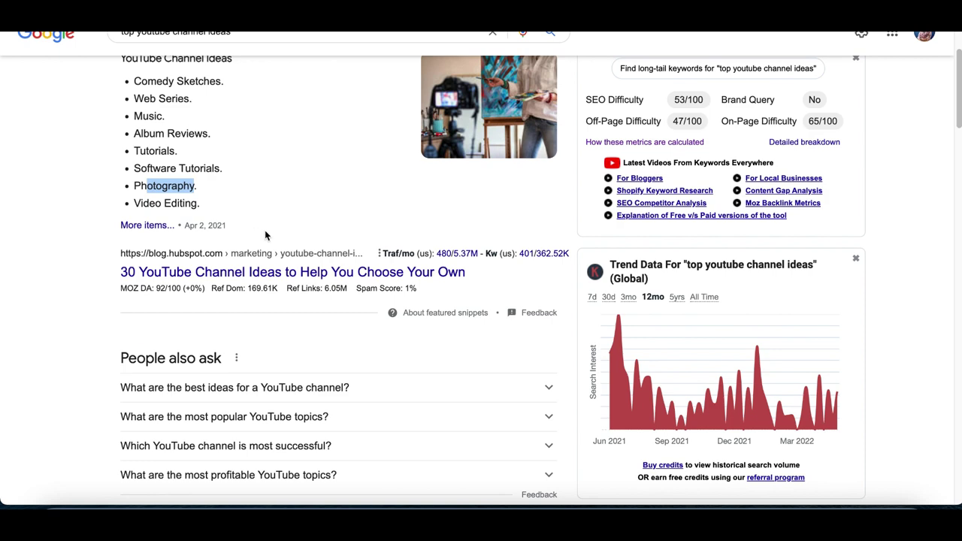
{"action": "scroll", "coordinate": [264, 232], "scroll_direction": "up", "scroll_amount": 3}
- Highlight Software Tutorials and Tutorials, clear the Music highlight, then highlight Photography
{"action": "scroll", "coordinate": [151, 224], "scroll_direction": "up", "scroll_amount": 5}
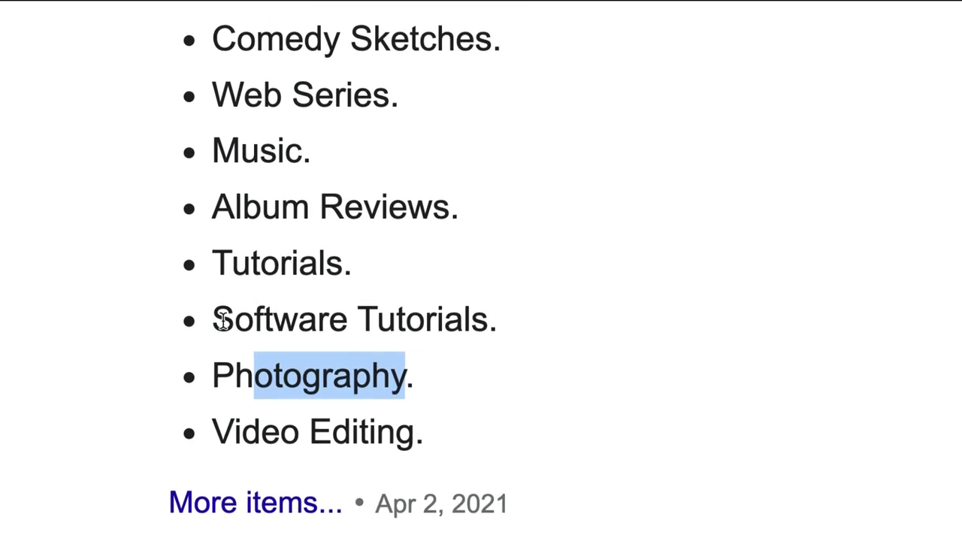
{"action": "left_click_drag", "start_coordinate": [217, 328], "coordinate": [375, 328]}
{"action": "left_click_drag", "start_coordinate": [241, 272], "coordinate": [365, 280]}
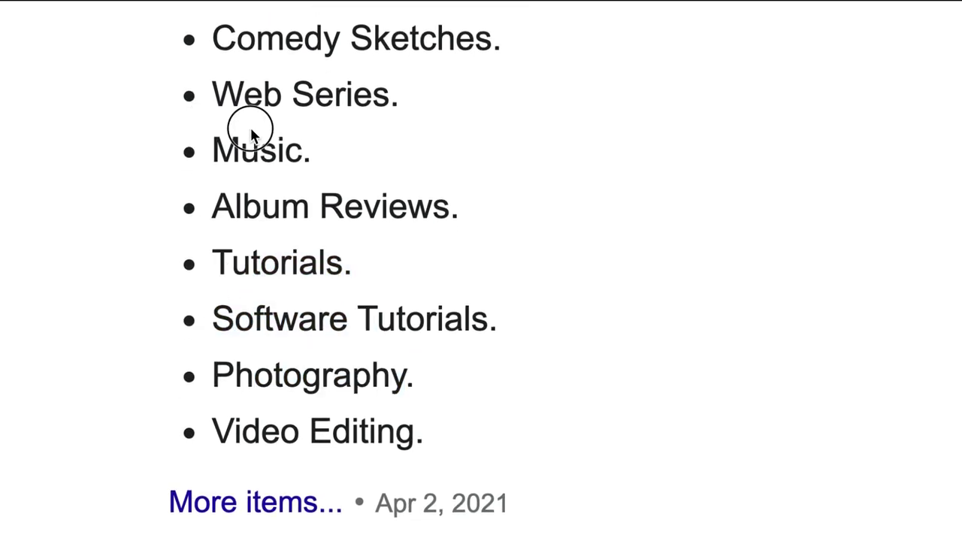
{"action": "scroll", "coordinate": [368, 294], "scroll_direction": "up", "scroll_amount": 1}
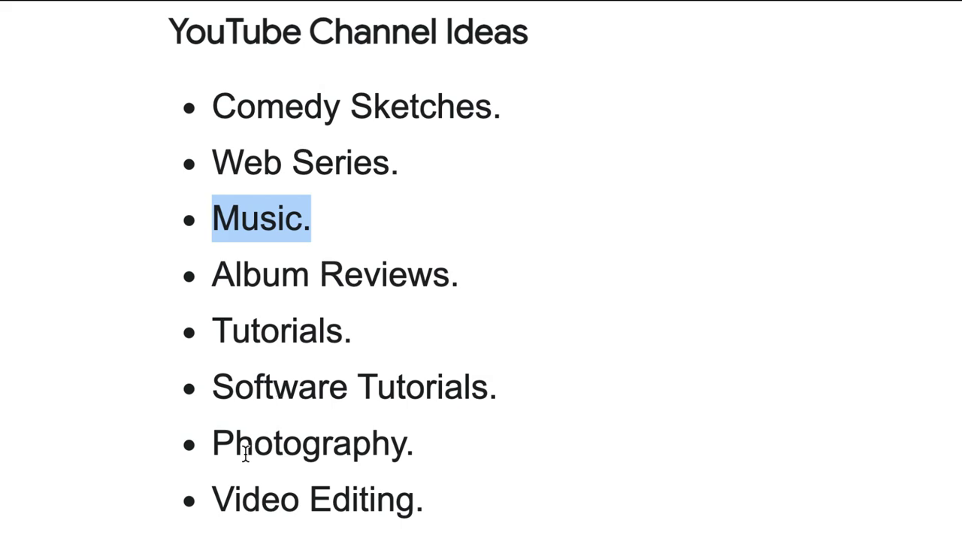
{"action": "left_click", "coordinate": [207, 473]}
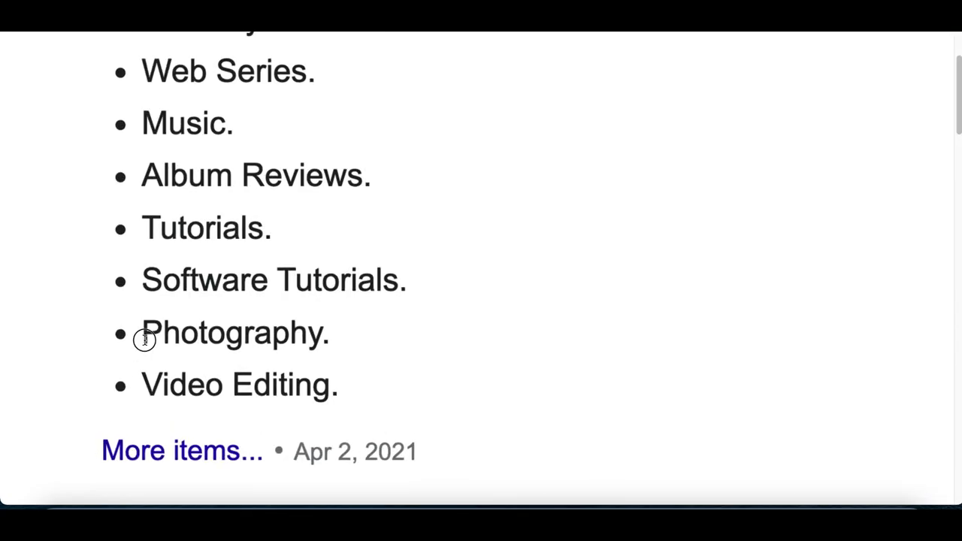
{"action": "left_click_drag", "start_coordinate": [145, 340], "coordinate": [320, 342]}
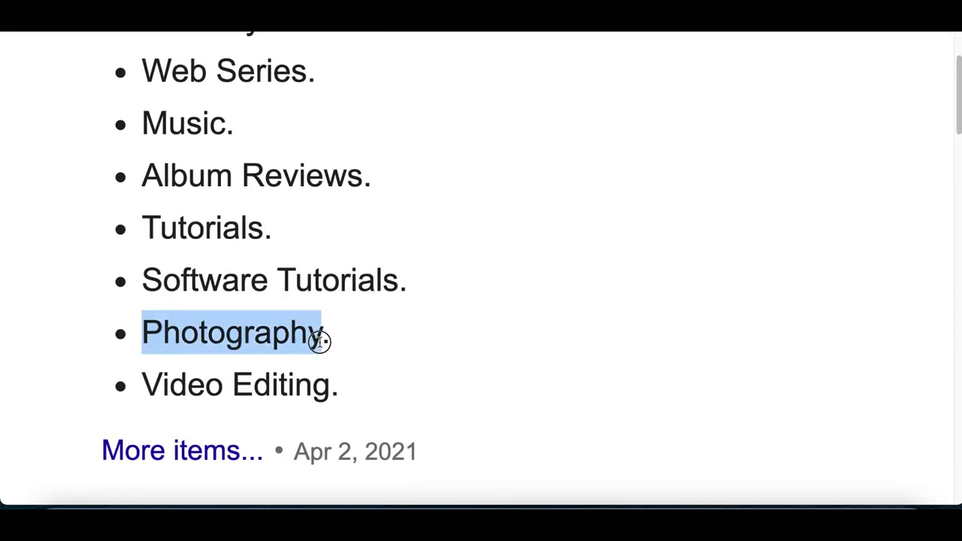
{"action": "scroll", "coordinate": [257, 280], "scroll_direction": "up", "scroll_amount": 2}
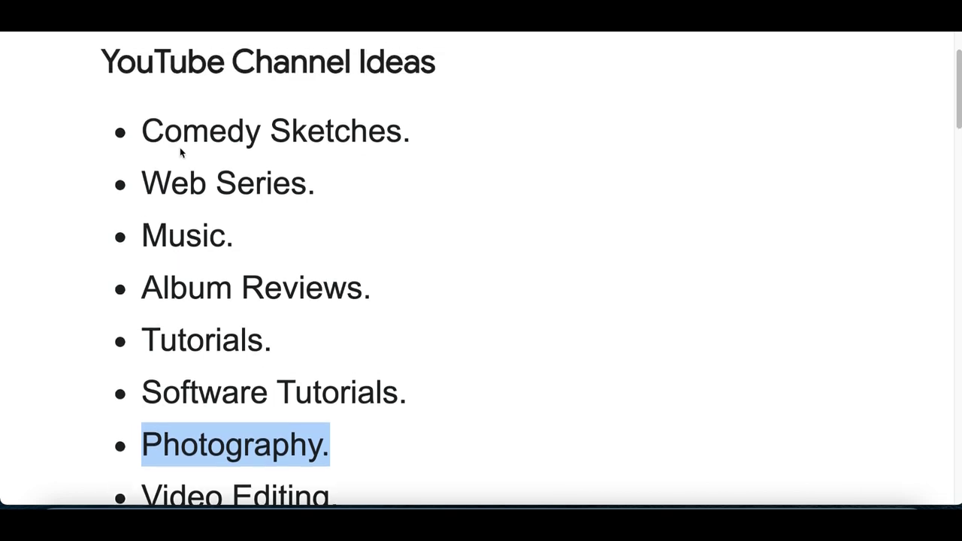
{"action": "left_click_drag", "start_coordinate": [164, 133], "coordinate": [258, 306]}
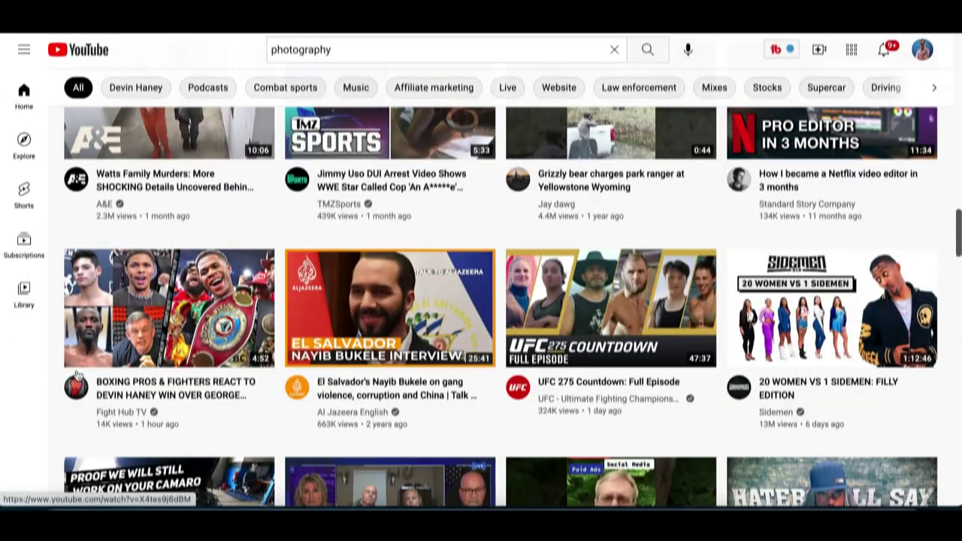
- Select the 'photography' term in YouTube's search box and run the search
{"action": "scroll", "coordinate": [77, 374], "scroll_direction": "up", "scroll_amount": 3}
{"action": "scroll", "coordinate": [77, 374], "scroll_direction": "up", "scroll_amount": 10}
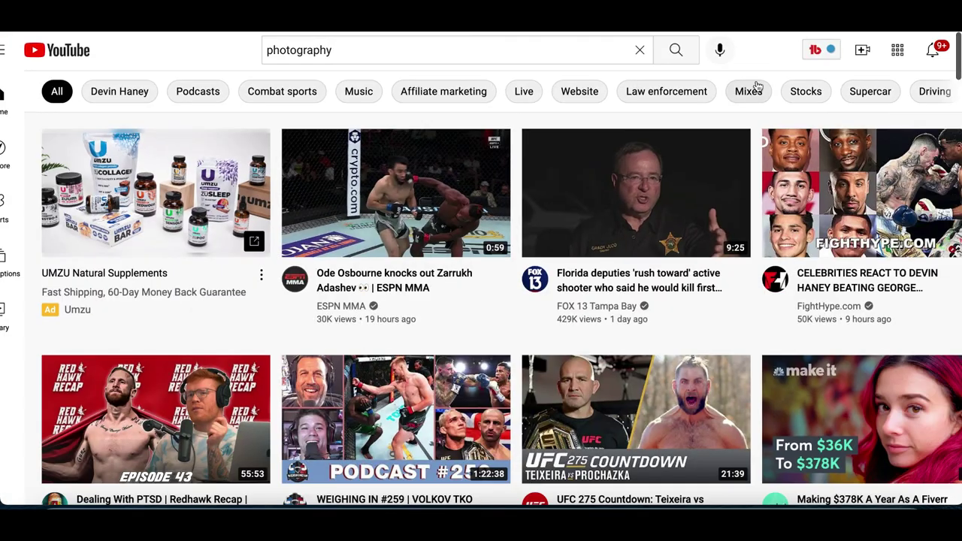
{"action": "left_click_drag", "start_coordinate": [374, 45], "coordinate": [281, 48]}
{"action": "left_click", "coordinate": [199, 58]}
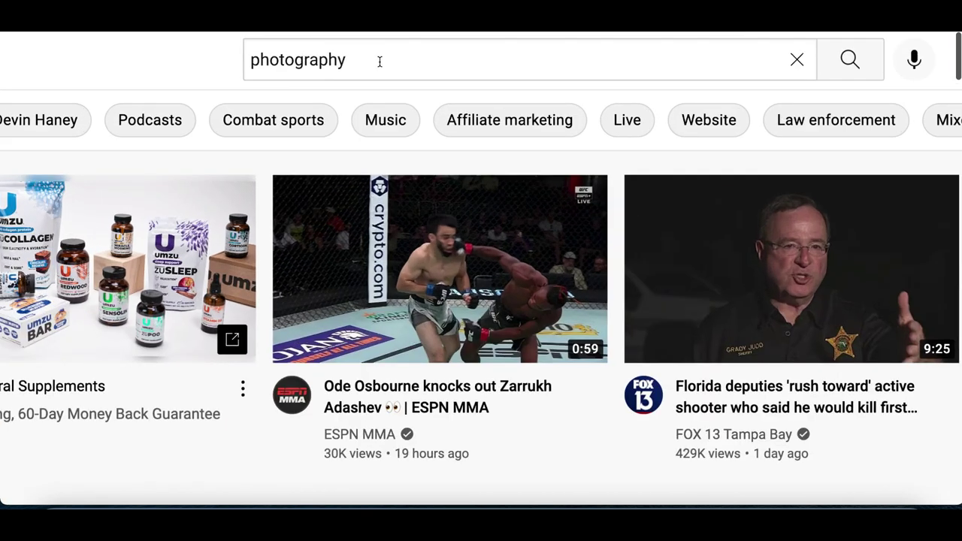
{"action": "left_click", "coordinate": [371, 63]}
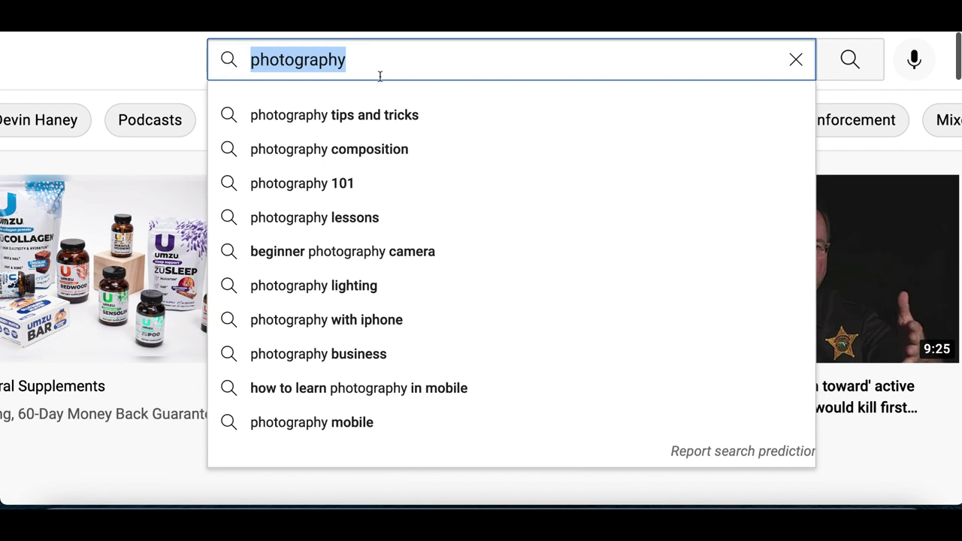
{"action": "left_click", "coordinate": [851, 60]}
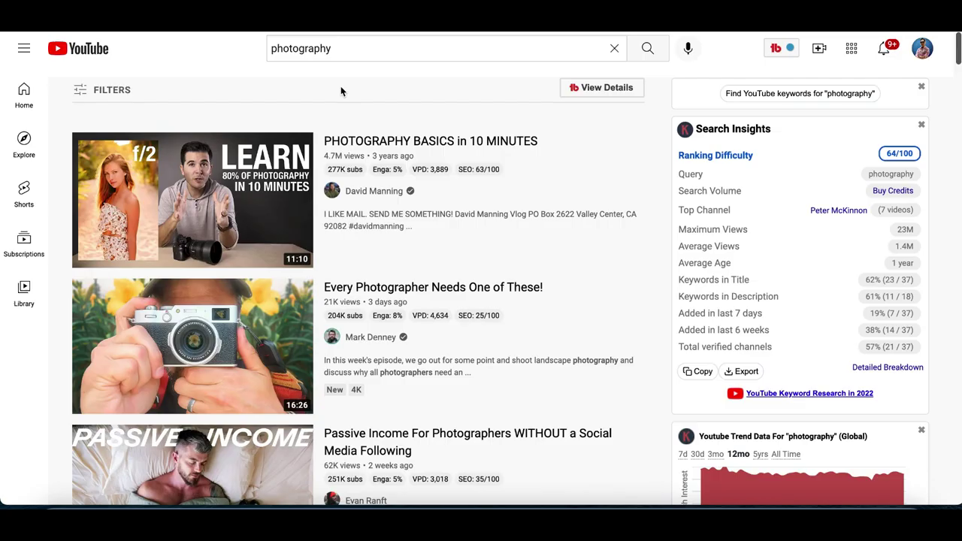
- Scroll the results down to the '5 Street Photography Tips Every Photographer Should Know' video
{"action": "scroll", "coordinate": [360, 124], "scroll_direction": "down", "scroll_amount": 5}
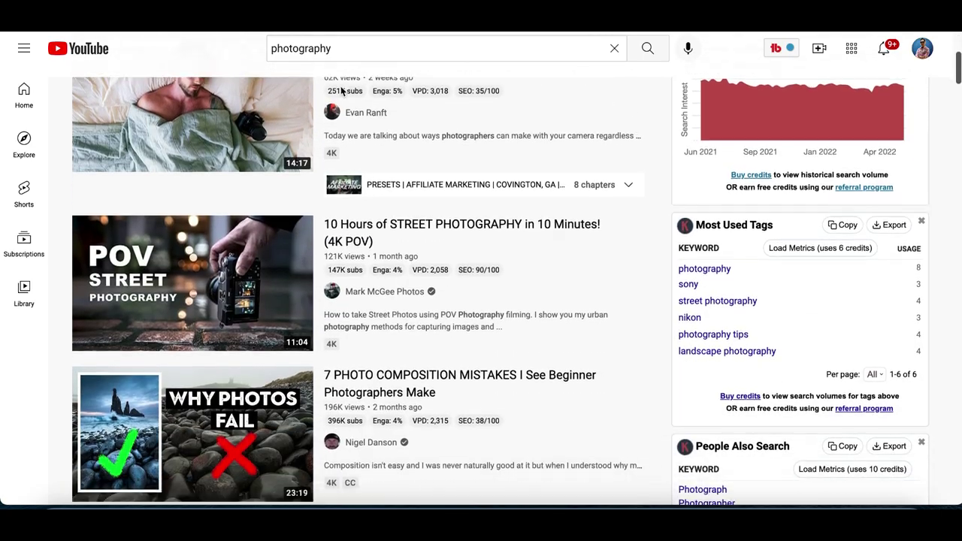
{"action": "scroll", "coordinate": [342, 90], "scroll_direction": "down", "scroll_amount": 3}
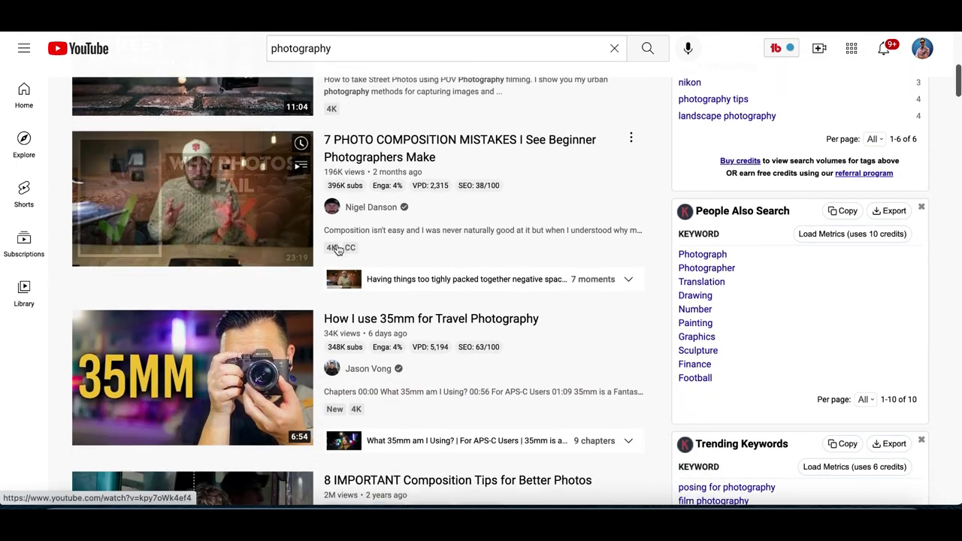
{"action": "scroll", "coordinate": [338, 251], "scroll_direction": "down", "scroll_amount": 2}
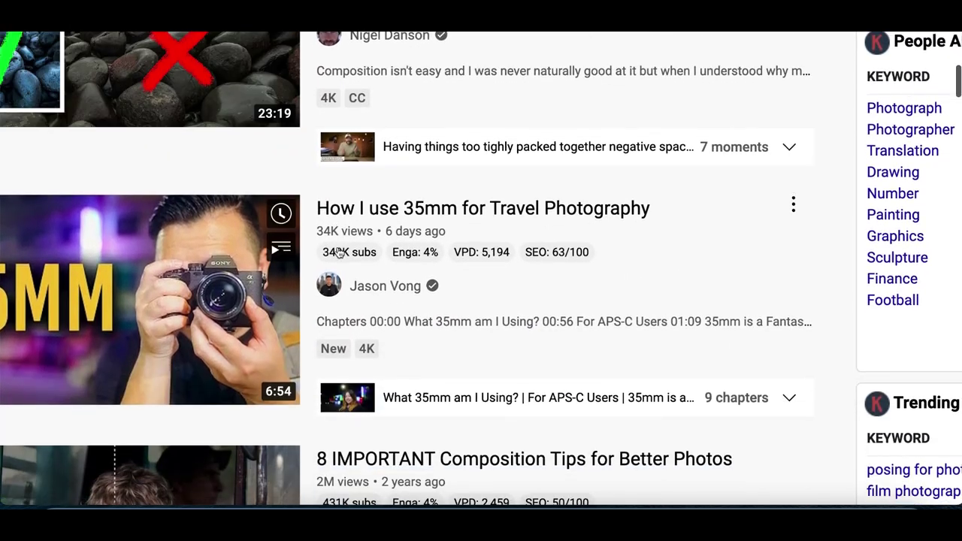
{"action": "scroll", "coordinate": [338, 251], "scroll_direction": "down", "scroll_amount": 2}
{"action": "scroll", "coordinate": [357, 293], "scroll_direction": "down", "scroll_amount": 1}
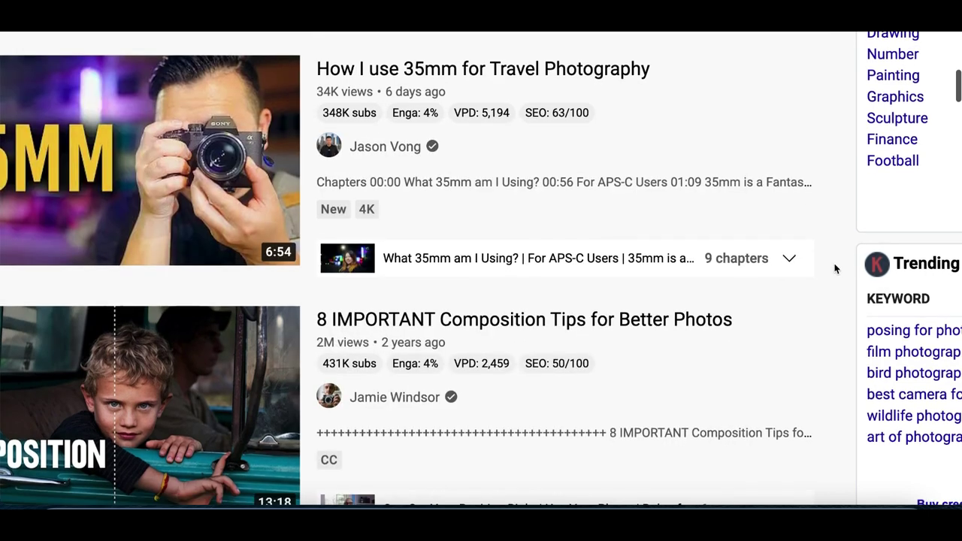
{"action": "scroll", "coordinate": [834, 268], "scroll_direction": "down", "scroll_amount": 5}
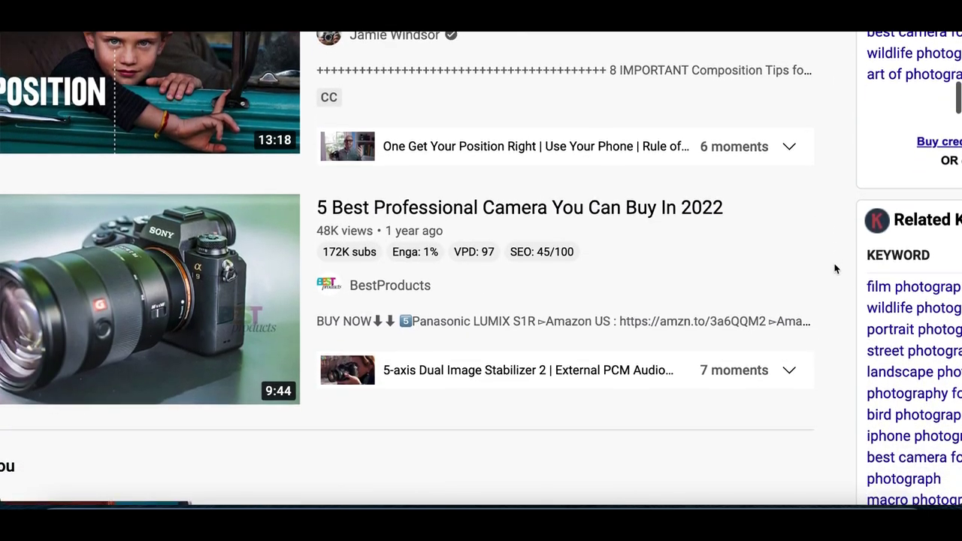
{"action": "scroll", "coordinate": [834, 268], "scroll_direction": "down", "scroll_amount": 5}
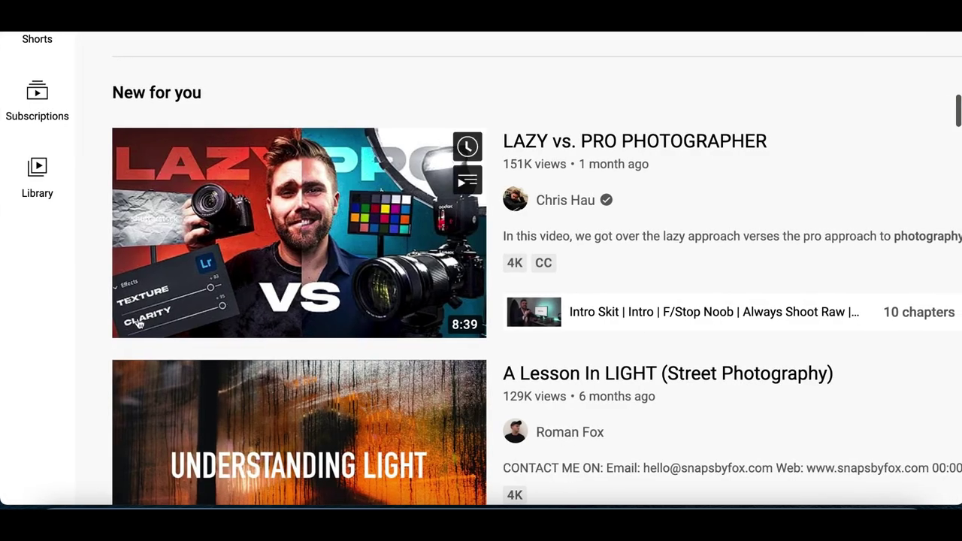
{"action": "scroll", "coordinate": [62, 430], "scroll_direction": "down", "scroll_amount": 1}
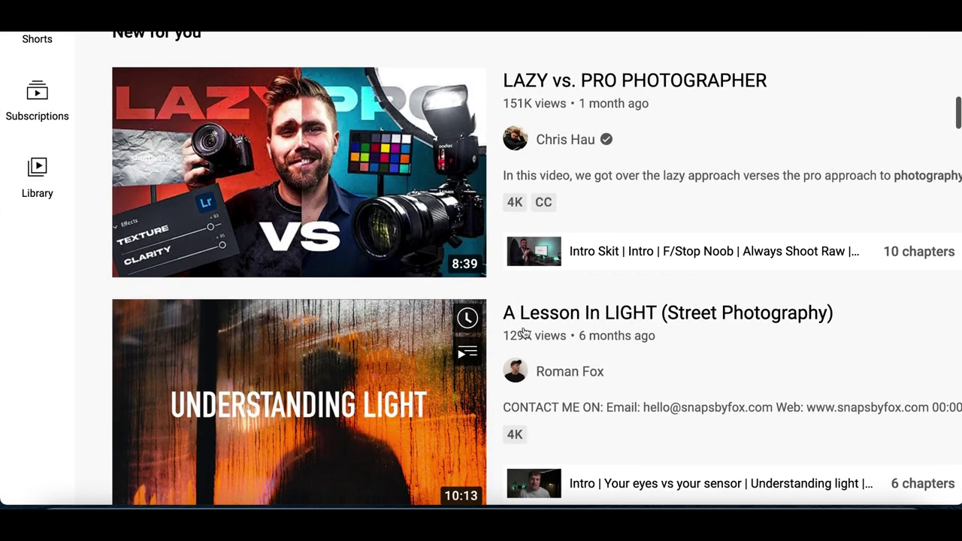
{"action": "mouse_move", "coordinate": [501, 159]}
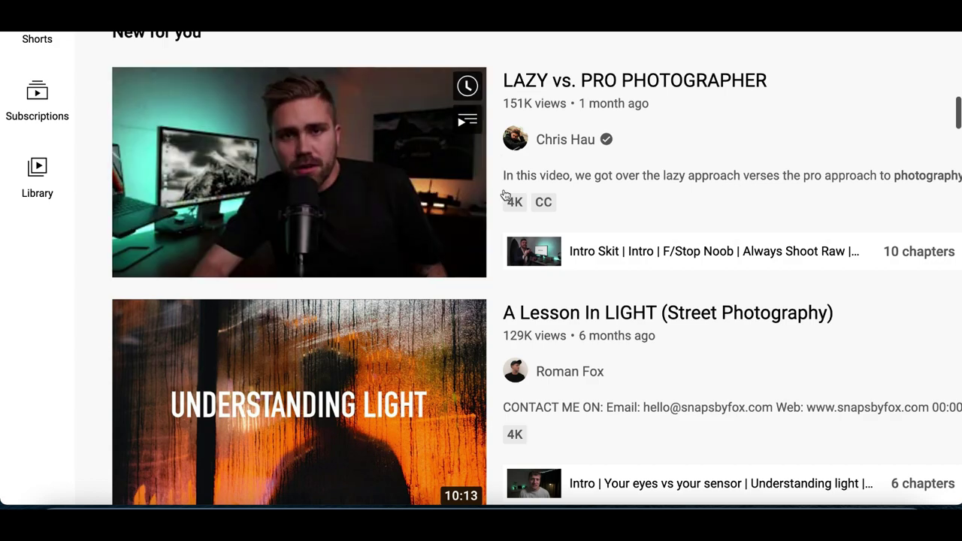
{"action": "scroll", "coordinate": [503, 191], "scroll_direction": "down", "scroll_amount": 3}
{"action": "mouse_move", "coordinate": [515, 314]}
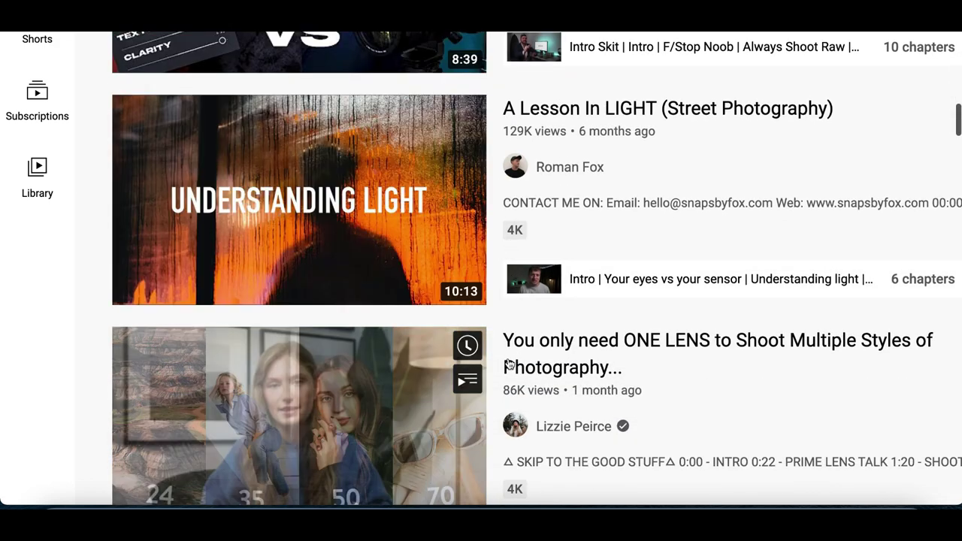
{"action": "scroll", "coordinate": [511, 353], "scroll_direction": "down", "scroll_amount": 2}
{"action": "scroll", "coordinate": [509, 364], "scroll_direction": "down", "scroll_amount": 1}
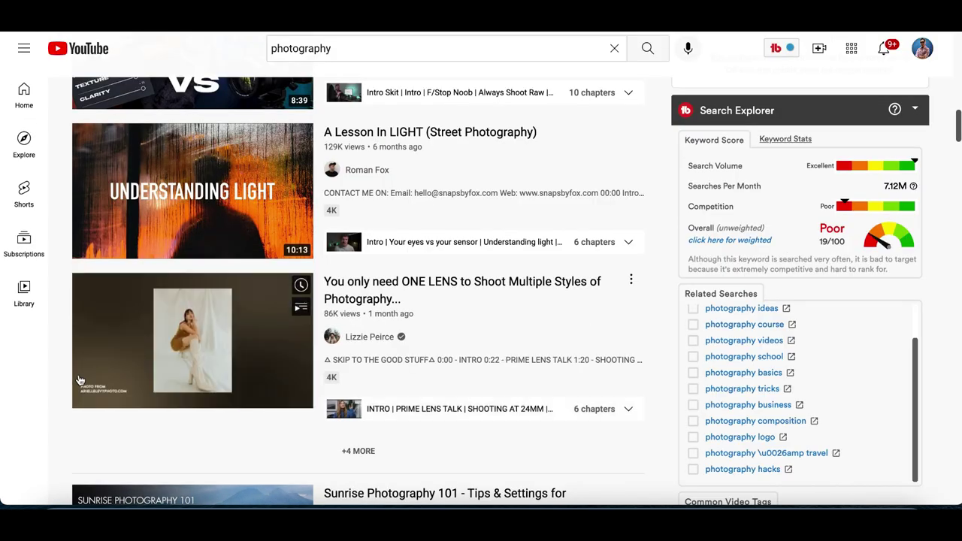
{"action": "scroll", "coordinate": [125, 313], "scroll_direction": "down", "scroll_amount": 3}
{"action": "scroll", "coordinate": [80, 381], "scroll_direction": "down", "scroll_amount": 1}
{"action": "scroll", "coordinate": [66, 383], "scroll_direction": "down", "scroll_amount": 1}
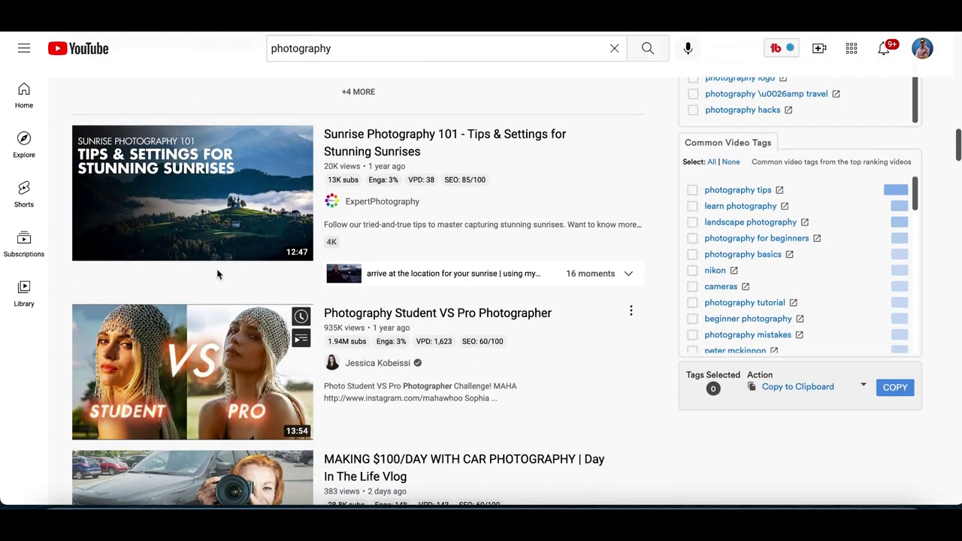
{"action": "mouse_move", "coordinate": [174, 256]}
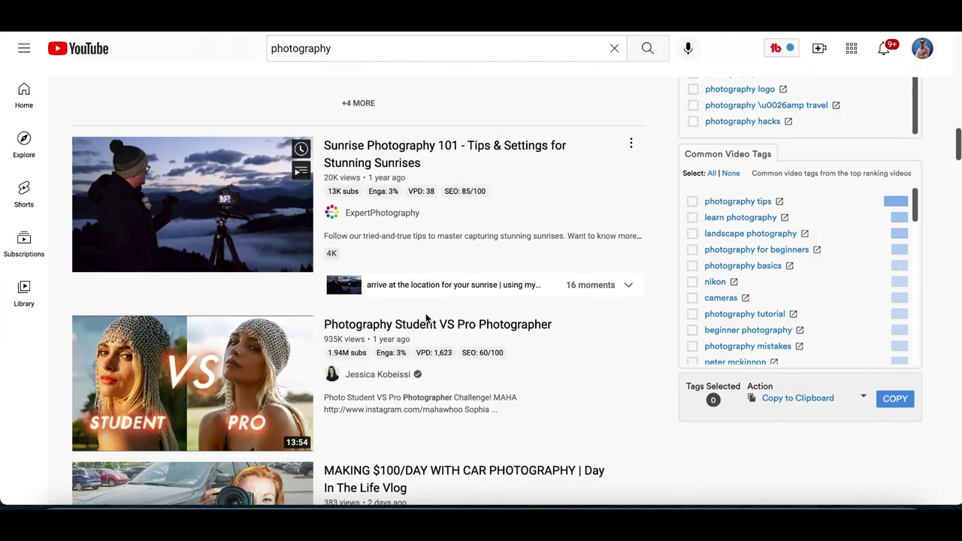
{"action": "scroll", "coordinate": [406, 312], "scroll_direction": "down", "scroll_amount": 1}
{"action": "scroll", "coordinate": [382, 301], "scroll_direction": "down", "scroll_amount": 4}
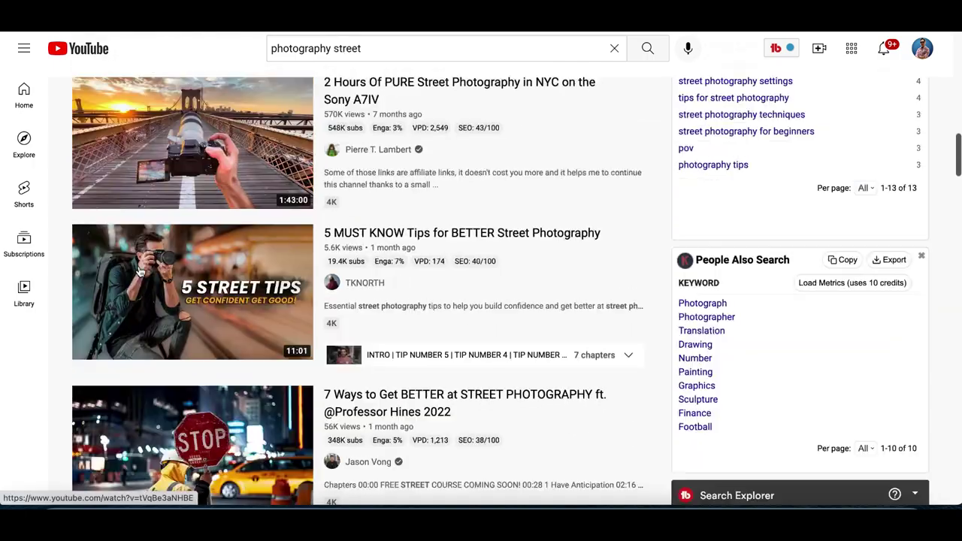
{"action": "scroll", "coordinate": [139, 272], "scroll_direction": "up", "scroll_amount": 5}
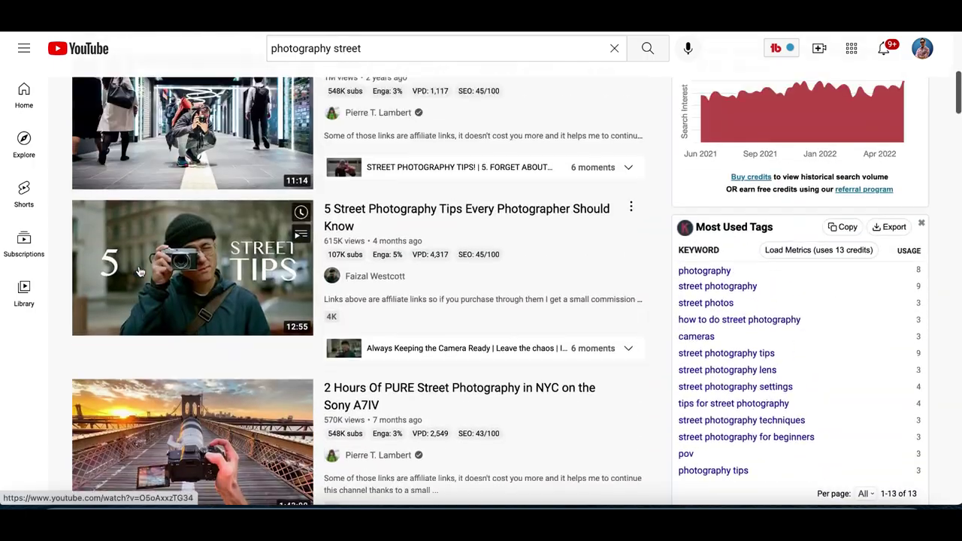
{"action": "scroll", "coordinate": [139, 272], "scroll_direction": "down", "scroll_amount": 3}
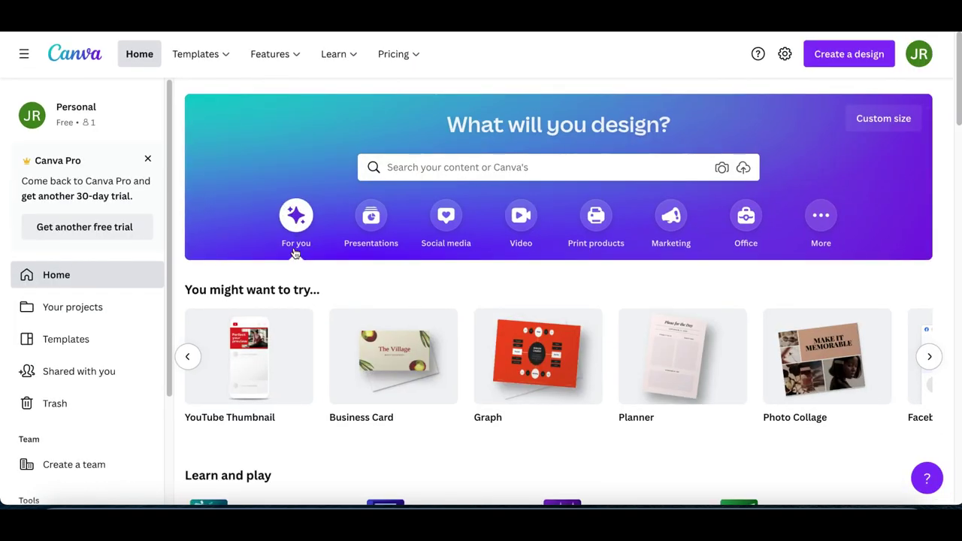
- Create a blank 1280 × 720 px YouTube Thumbnail design from Canva's home page
{"action": "scroll", "coordinate": [296, 256], "scroll_direction": "down", "scroll_amount": 1}
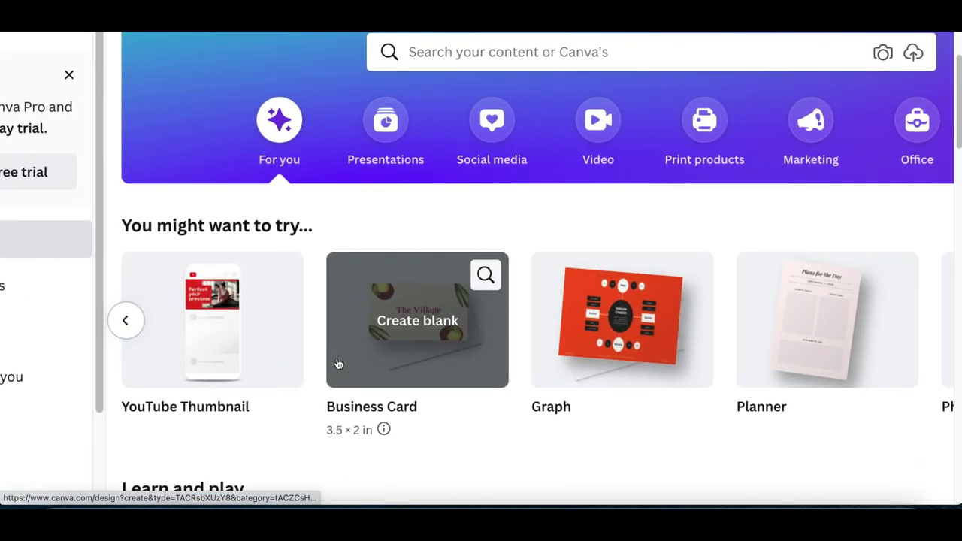
{"action": "scroll", "coordinate": [406, 402], "scroll_direction": "down", "scroll_amount": 1}
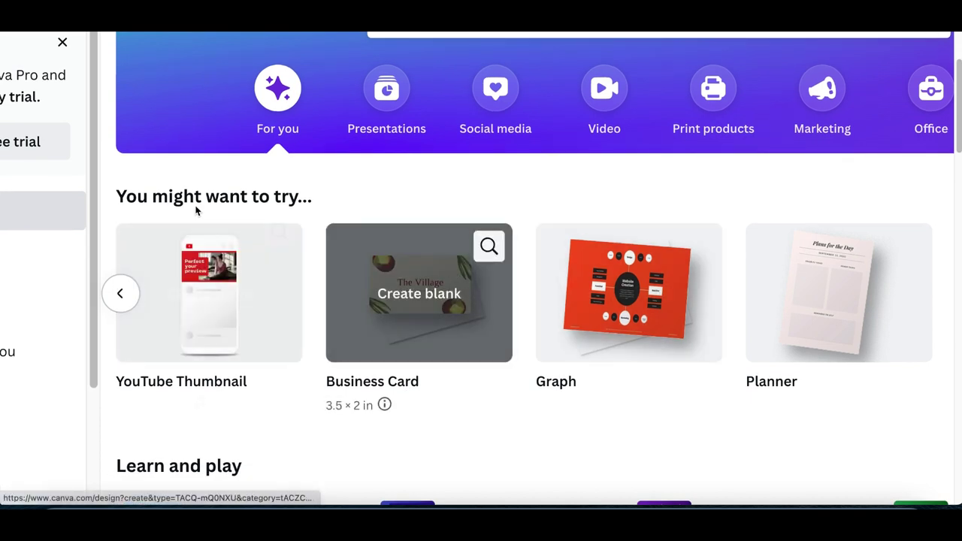
{"action": "left_click", "coordinate": [214, 197]}
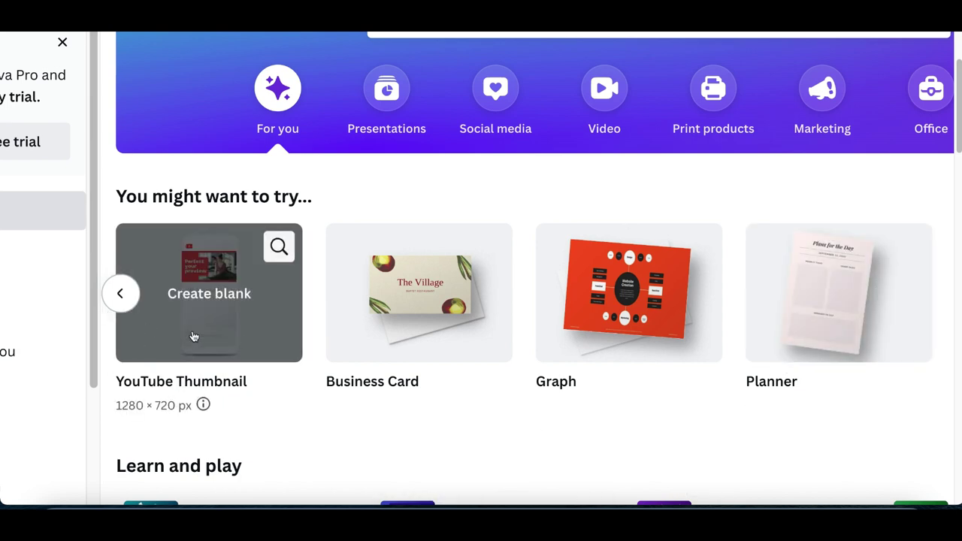
{"action": "scroll", "coordinate": [132, 314], "scroll_direction": "left", "scroll_amount": 5}
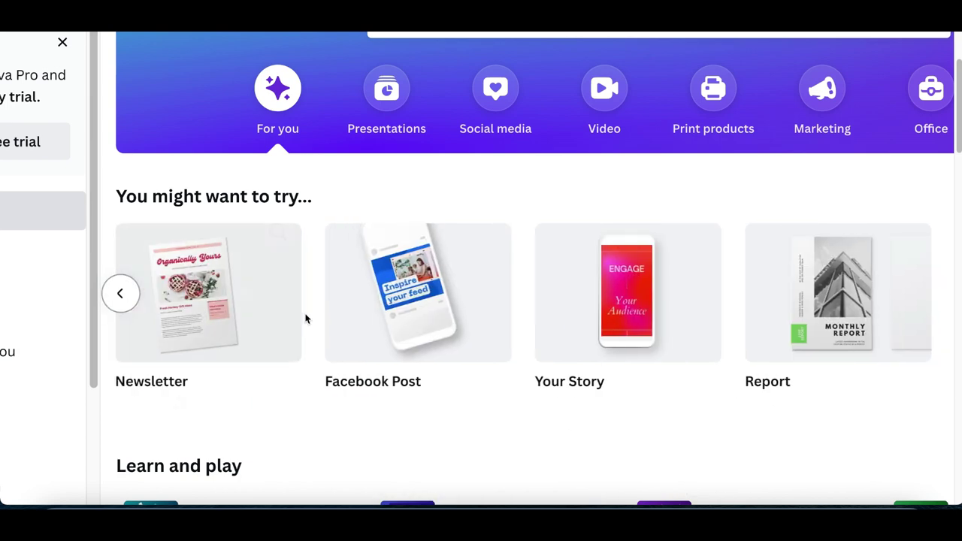
{"action": "scroll", "coordinate": [306, 319], "scroll_direction": "right", "scroll_amount": 4}
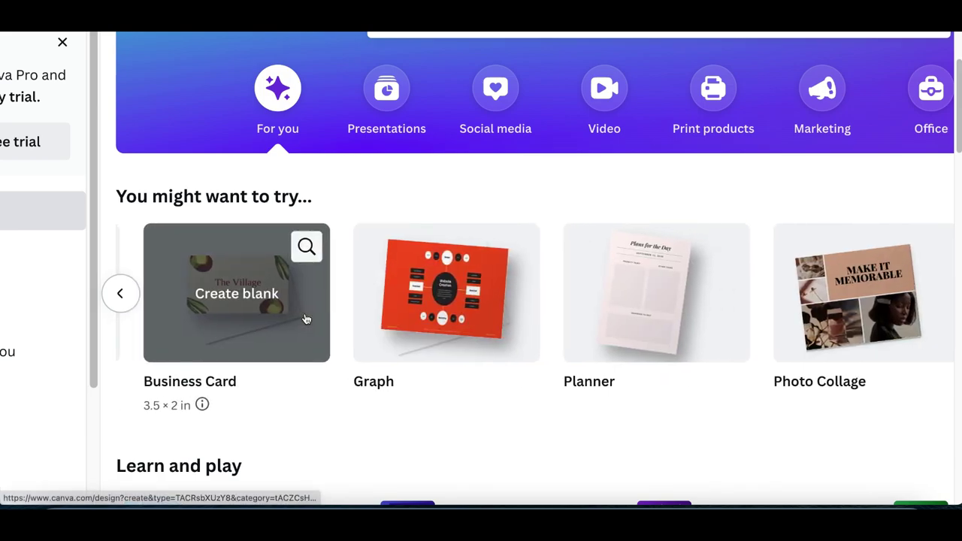
{"action": "scroll", "coordinate": [306, 319], "scroll_direction": "left", "scroll_amount": 3}
{"action": "left_click", "coordinate": [307, 318]}
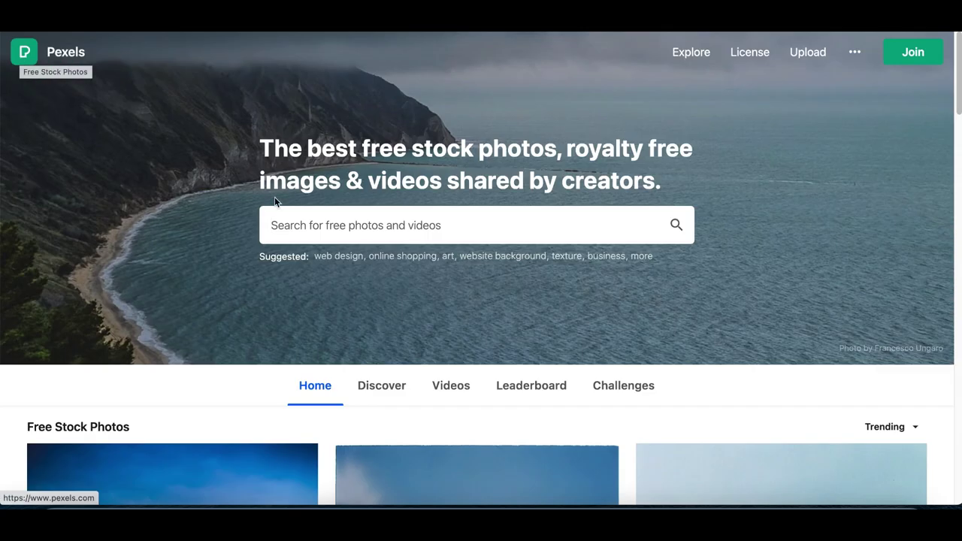
- Type 'phot' into the Pexels free photo search box
{"action": "scroll", "coordinate": [271, 218], "scroll_direction": "down", "scroll_amount": 1}
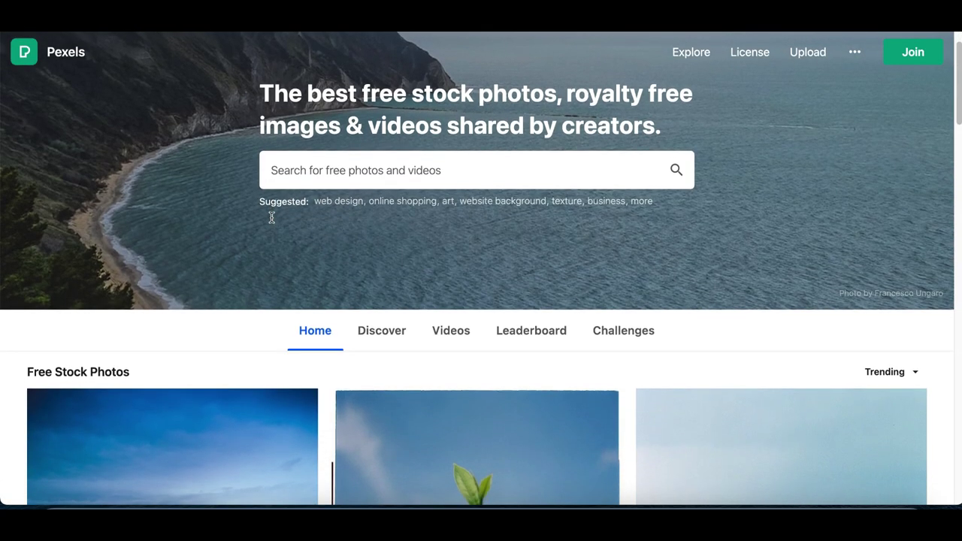
{"action": "scroll", "coordinate": [271, 218], "scroll_direction": "down", "scroll_amount": 1}
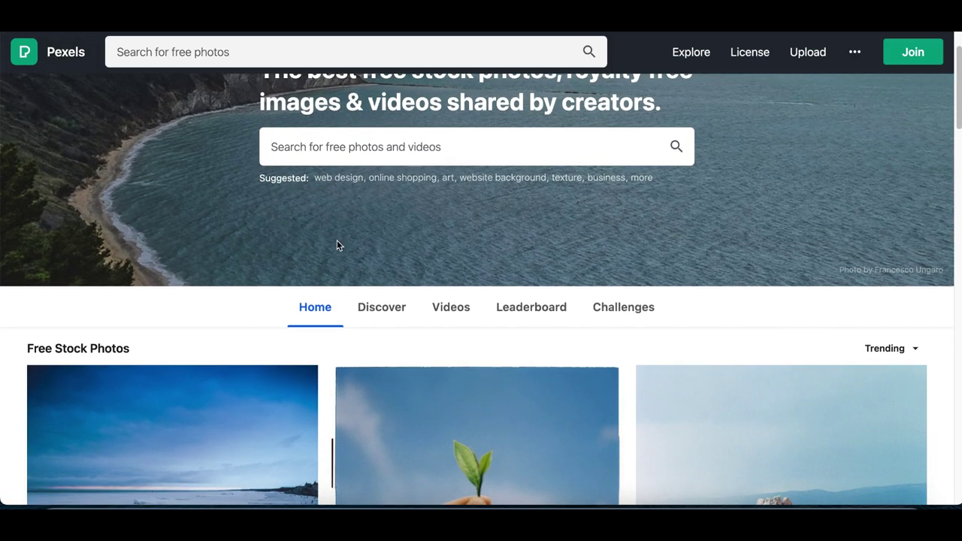
{"action": "scroll", "coordinate": [337, 245], "scroll_direction": "down", "scroll_amount": 1}
{"action": "scroll", "coordinate": [337, 245], "scroll_direction": "up", "scroll_amount": 2}
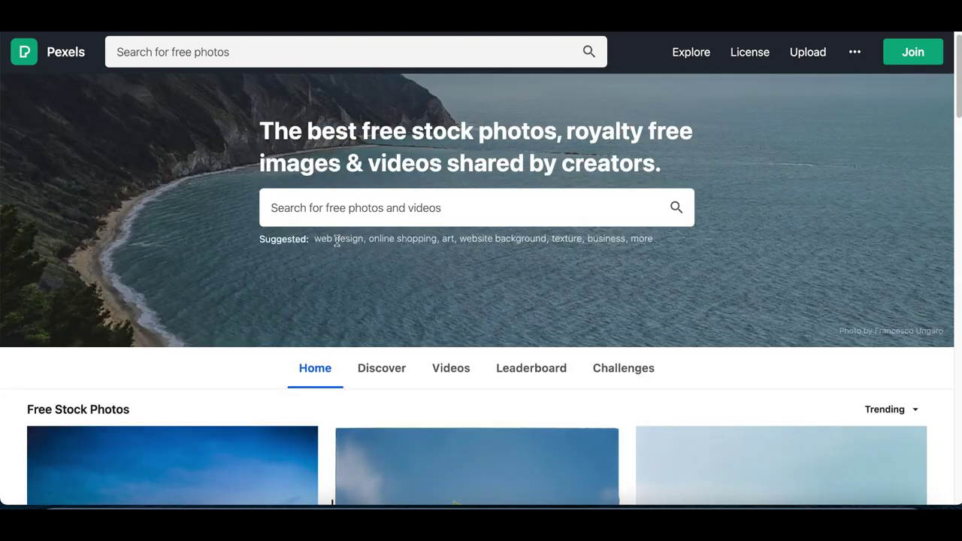
{"action": "scroll", "coordinate": [337, 240], "scroll_direction": "up", "scroll_amount": 1}
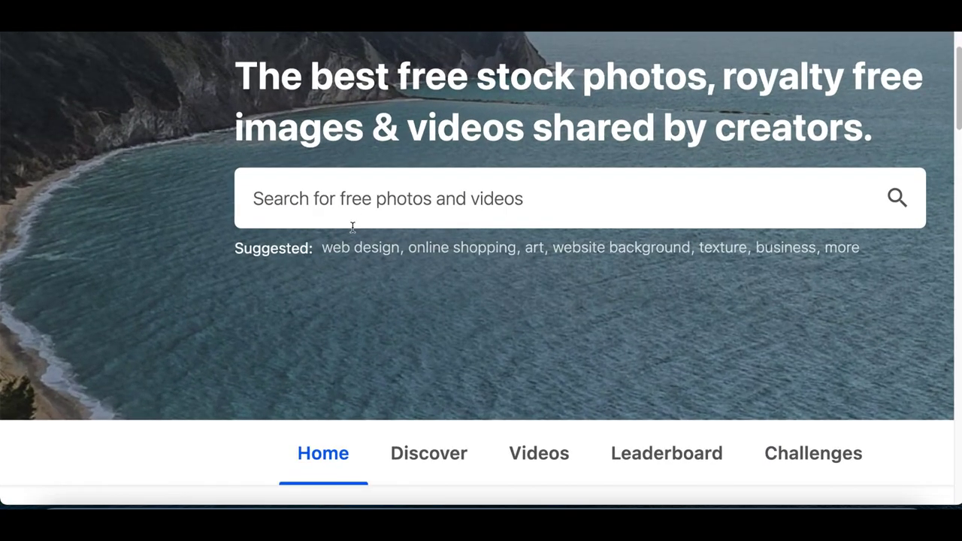
{"action": "type", "text": "phot"}
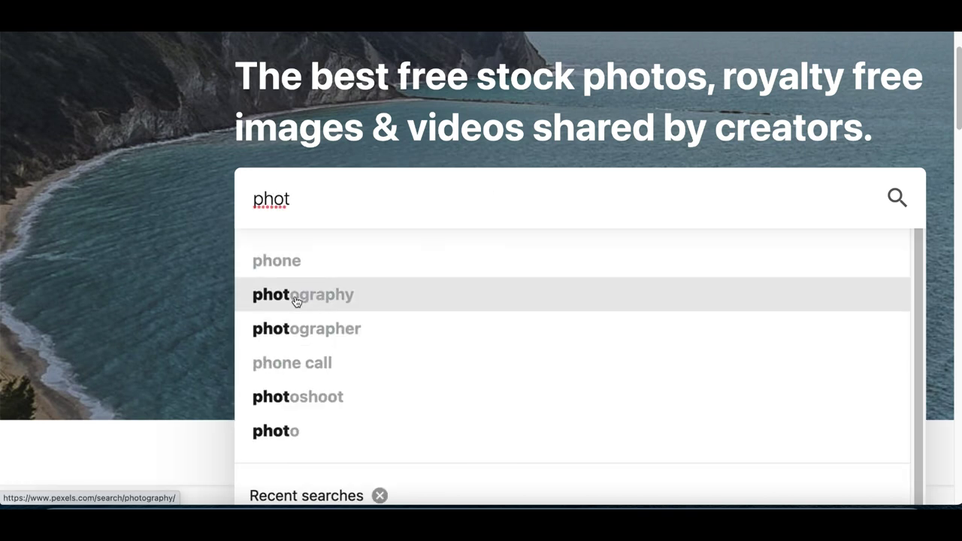
- Search Pexels for photography and scroll through the photo results
{"action": "left_click", "coordinate": [304, 296]}
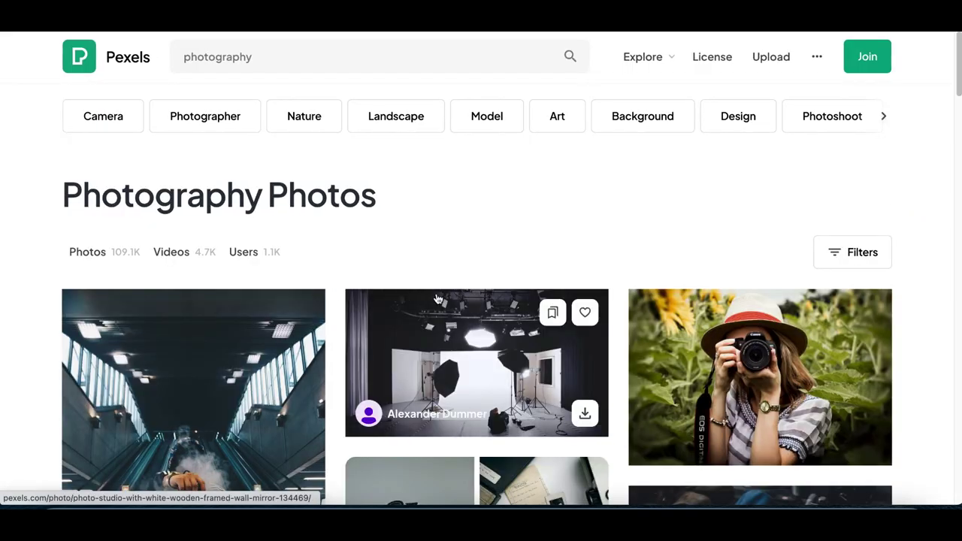
{"action": "scroll", "coordinate": [439, 298], "scroll_direction": "down", "scroll_amount": 2}
{"action": "scroll", "coordinate": [440, 299], "scroll_direction": "down", "scroll_amount": 3}
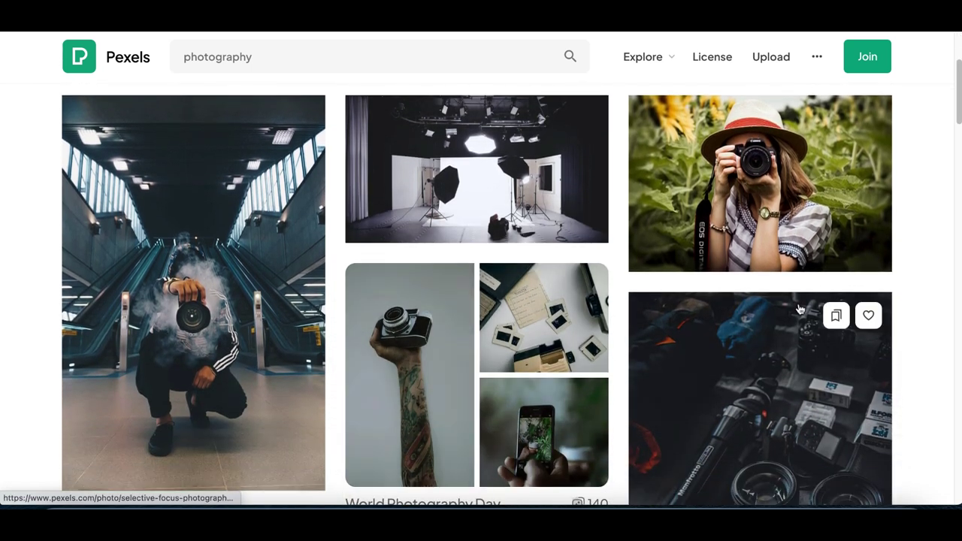
{"action": "scroll", "coordinate": [865, 205], "scroll_direction": "up", "scroll_amount": 3}
{"action": "scroll", "coordinate": [770, 256], "scroll_direction": "right", "scroll_amount": 2}
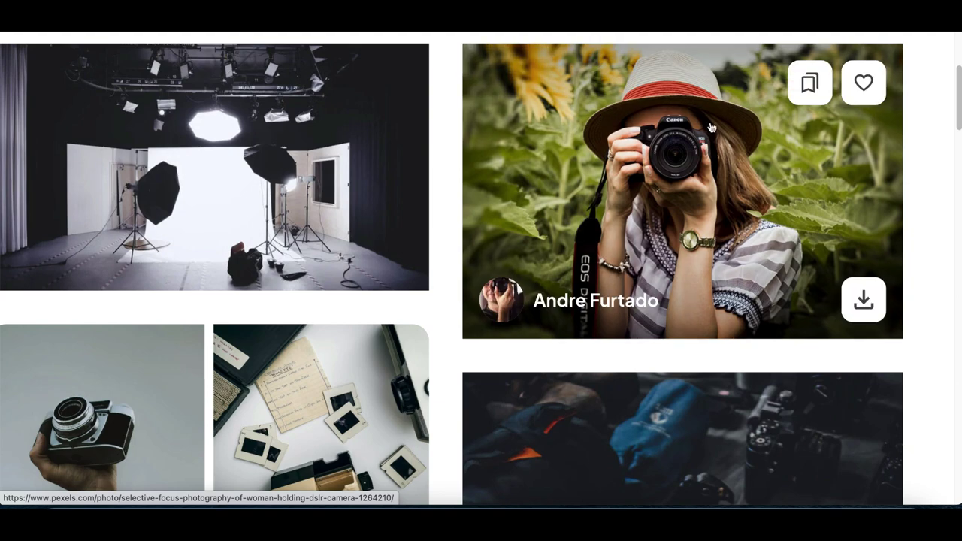
{"action": "scroll", "coordinate": [585, 203], "scroll_direction": "down", "scroll_amount": 3}
{"action": "scroll", "coordinate": [624, 256], "scroll_direction": "down", "scroll_amount": 5}
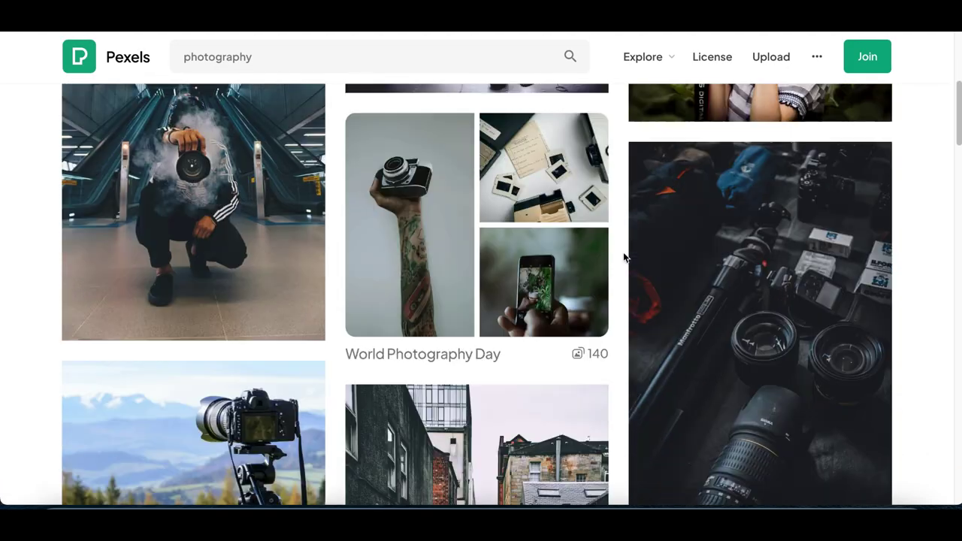
{"action": "scroll", "coordinate": [624, 257], "scroll_direction": "down", "scroll_amount": 4}
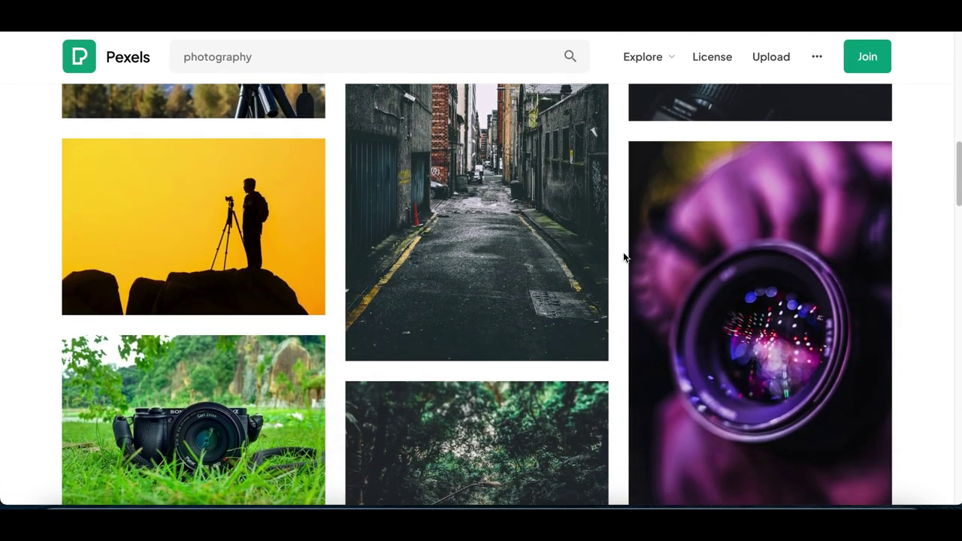
{"action": "scroll", "coordinate": [624, 258], "scroll_direction": "down", "scroll_amount": 6}
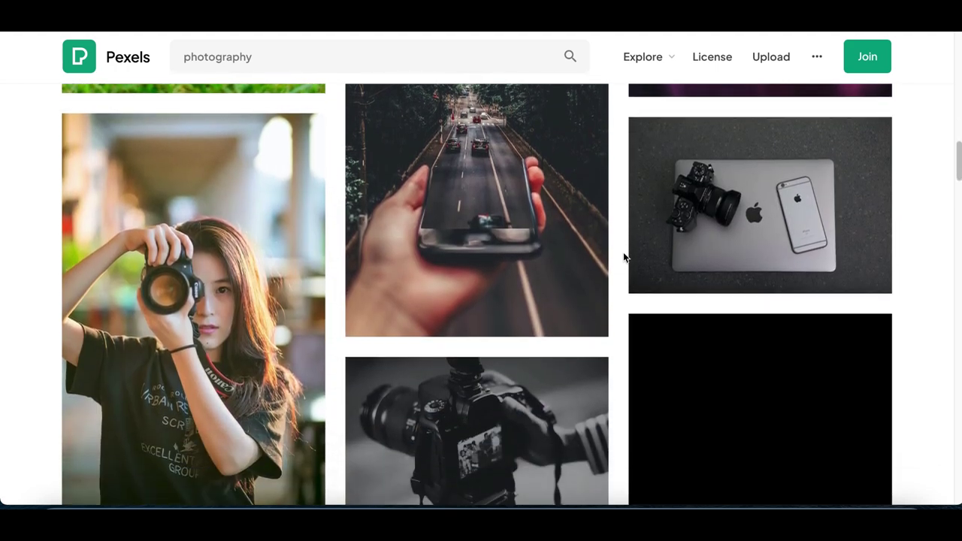
{"action": "scroll", "coordinate": [624, 258], "scroll_direction": "down", "scroll_amount": 5}
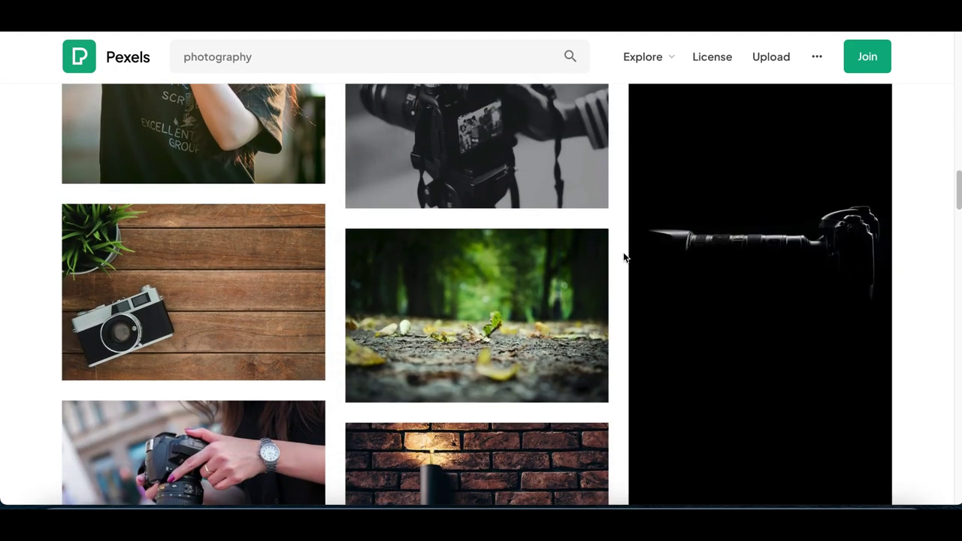
{"action": "scroll", "coordinate": [623, 258], "scroll_direction": "down", "scroll_amount": 6}
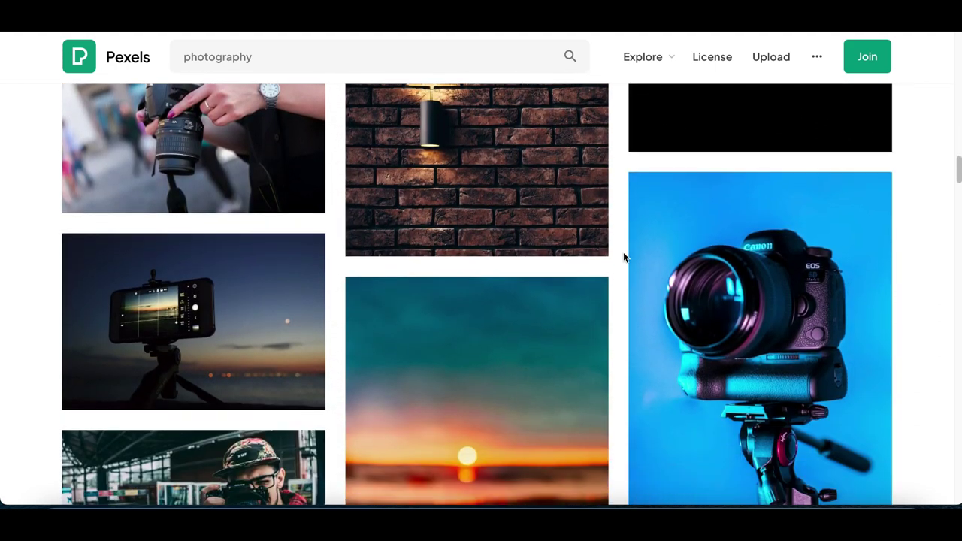
{"action": "scroll", "coordinate": [623, 258], "scroll_direction": "down", "scroll_amount": 2}
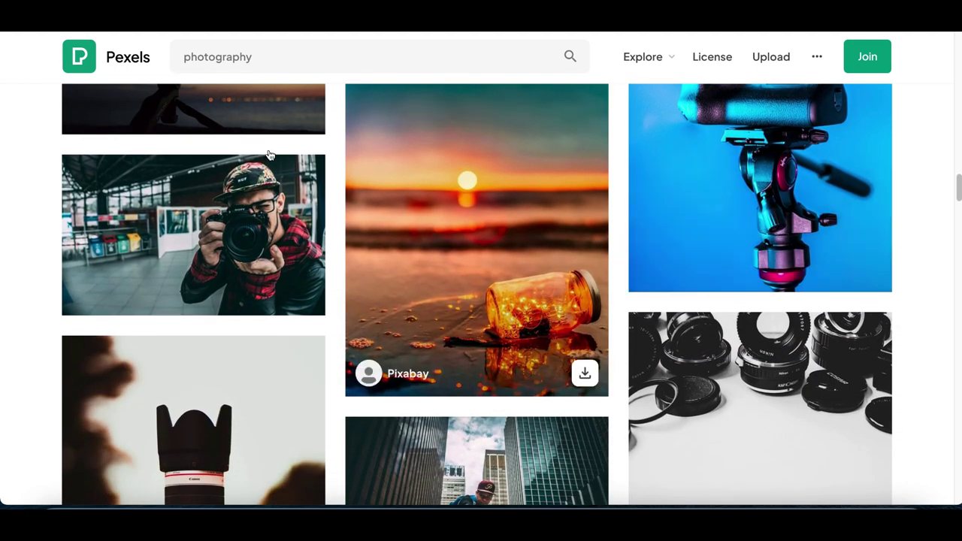
{"action": "scroll", "coordinate": [117, 240], "scroll_direction": "up", "scroll_amount": 2}
- Download the 'Man Holding Dslr Camera' photo as a JPG and check it in a preview
{"action": "left_click", "coordinate": [118, 241]}
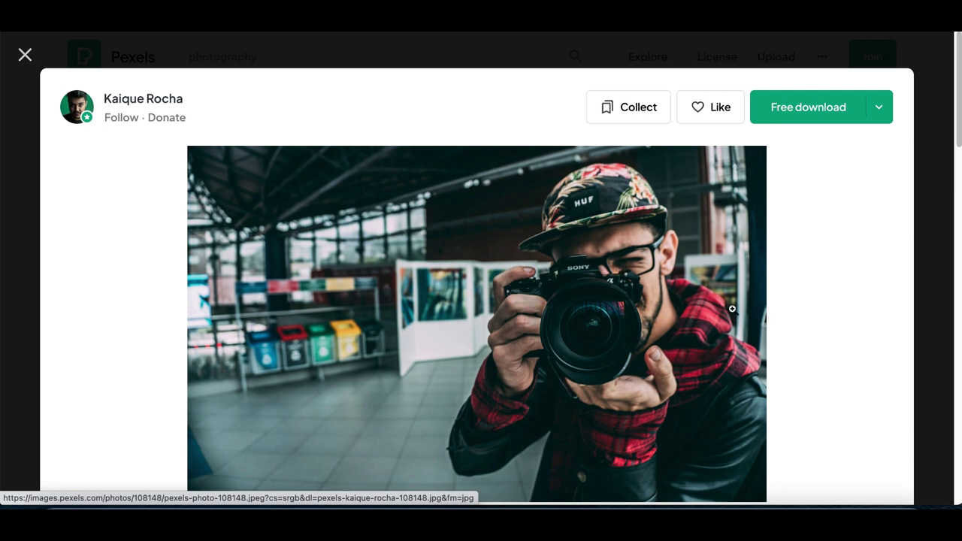
{"action": "scroll", "coordinate": [516, 304], "scroll_direction": "down", "scroll_amount": 1}
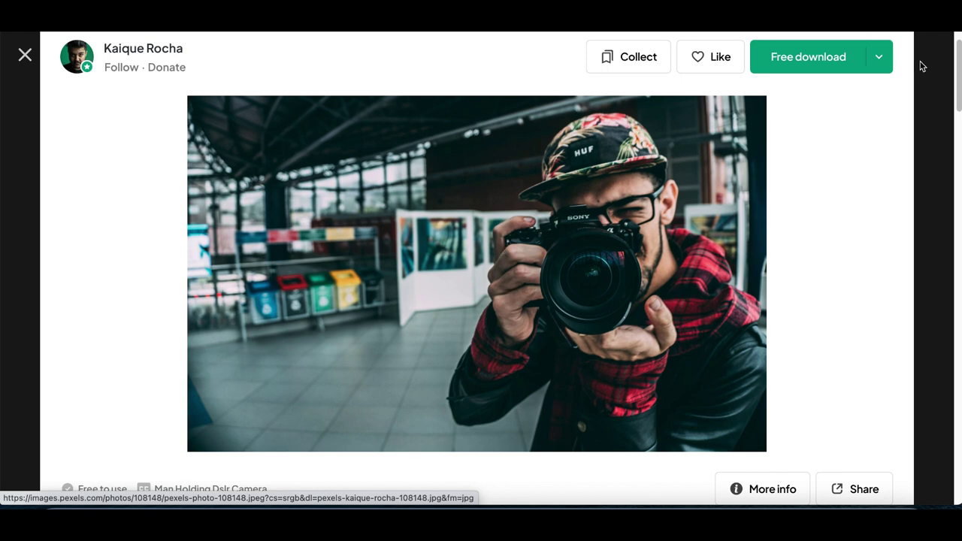
{"action": "left_click", "coordinate": [795, 60]}
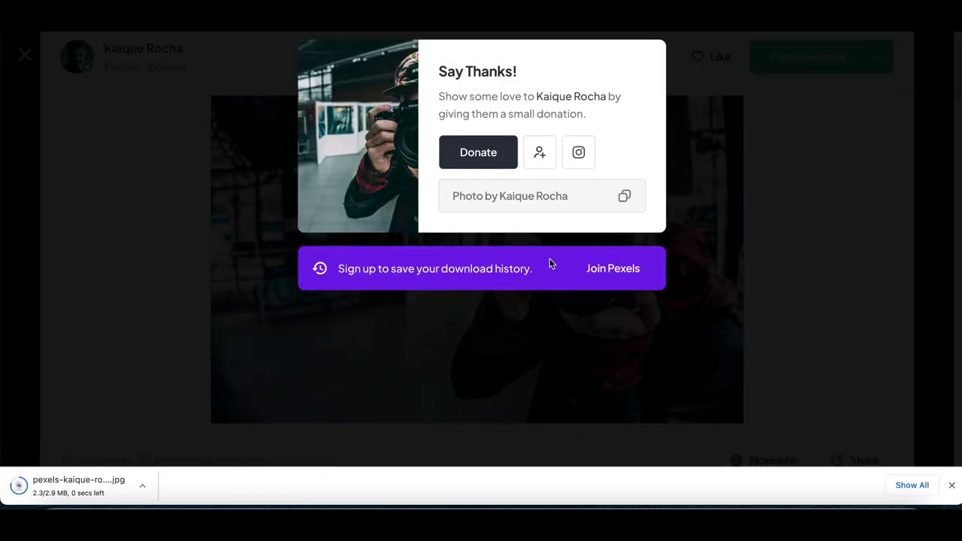
{"action": "left_click", "coordinate": [81, 487]}
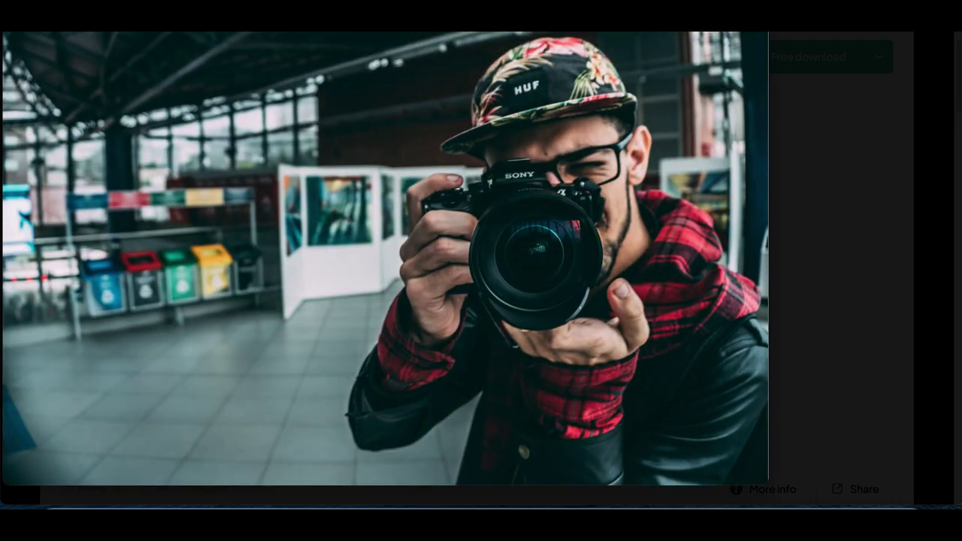
{"action": "key", "text": "super+w"}
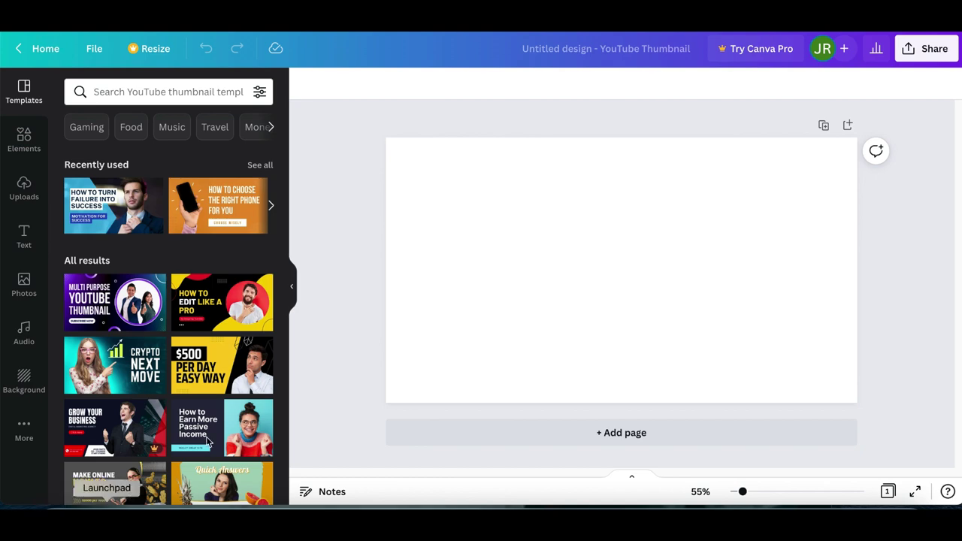
- Add the downloaded man-with-camera JPG from Finder Recents onto the thumbnail page
{"action": "left_click", "coordinate": [62, 502]}
{"action": "left_click", "coordinate": [316, 102]}
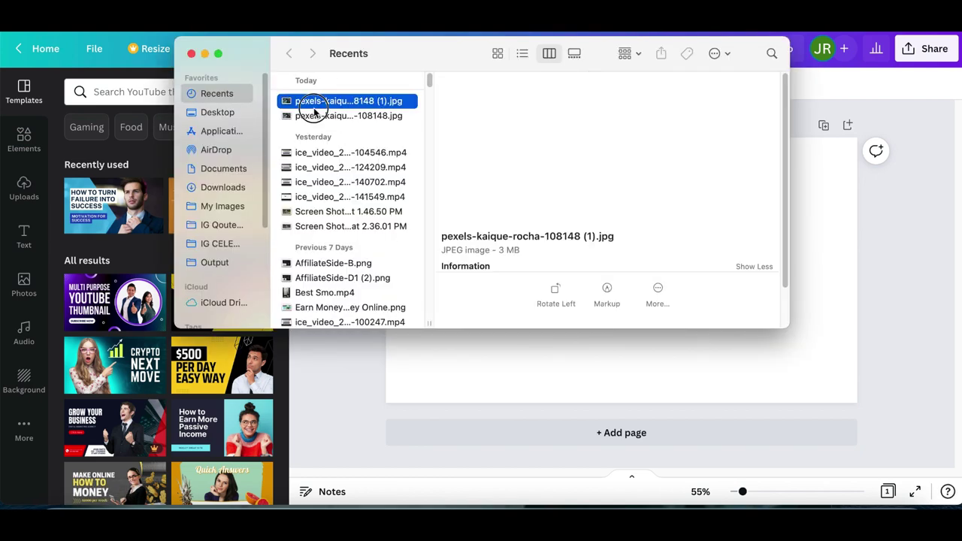
{"action": "left_click_drag", "start_coordinate": [344, 105], "coordinate": [565, 379]}
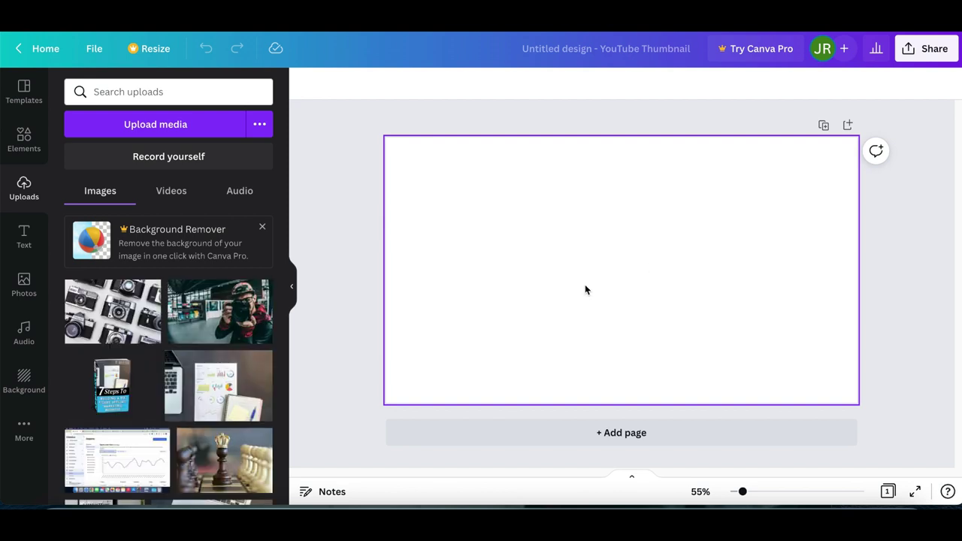
- Reposition and enlarge the photo so it covers the whole page, aligned to the top
{"action": "left_click_drag", "start_coordinate": [576, 304], "coordinate": [493, 343]}
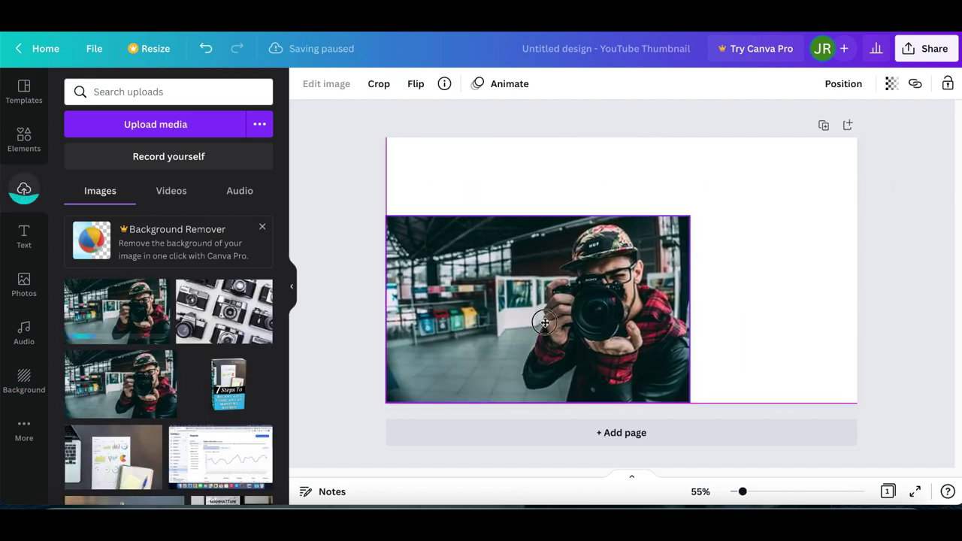
{"action": "left_click_drag", "start_coordinate": [689, 215], "coordinate": [857, 113]}
{"action": "mouse_move", "coordinate": [565, 280]}
{"action": "left_mouse_down"}
{"action": "mouse_move", "coordinate": [568, 301]}
{"action": "mouse_move", "coordinate": [569, 286]}
{"action": "left_mouse_up"}
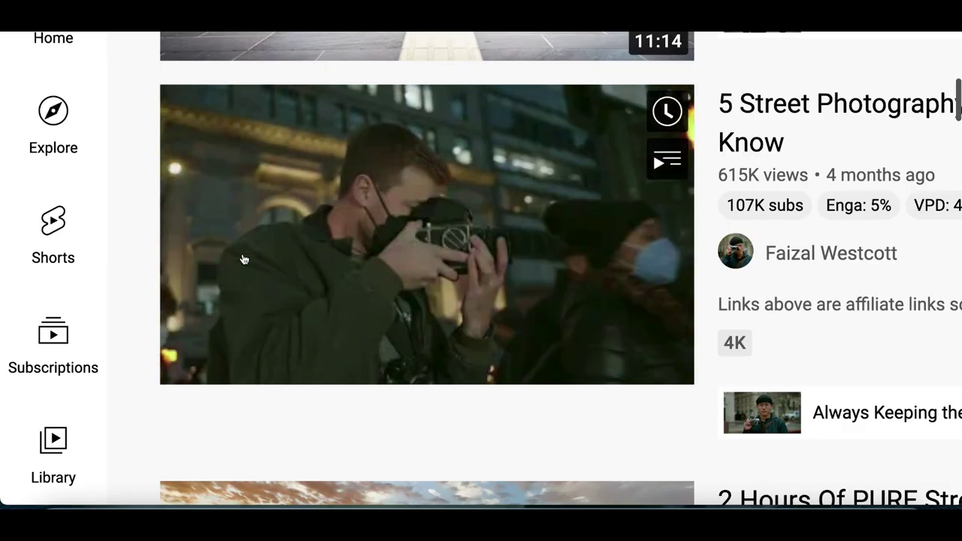
- View the 5 Street Photography Tips video thumbnail on YouTube as a reference
{"action": "mouse_move", "coordinate": [924, 225]}
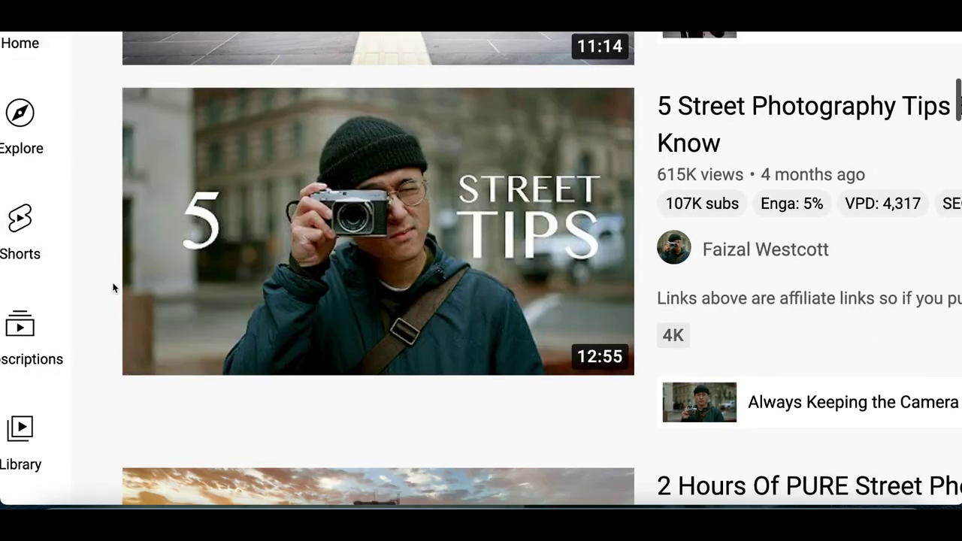
{"action": "mouse_move", "coordinate": [165, 254]}
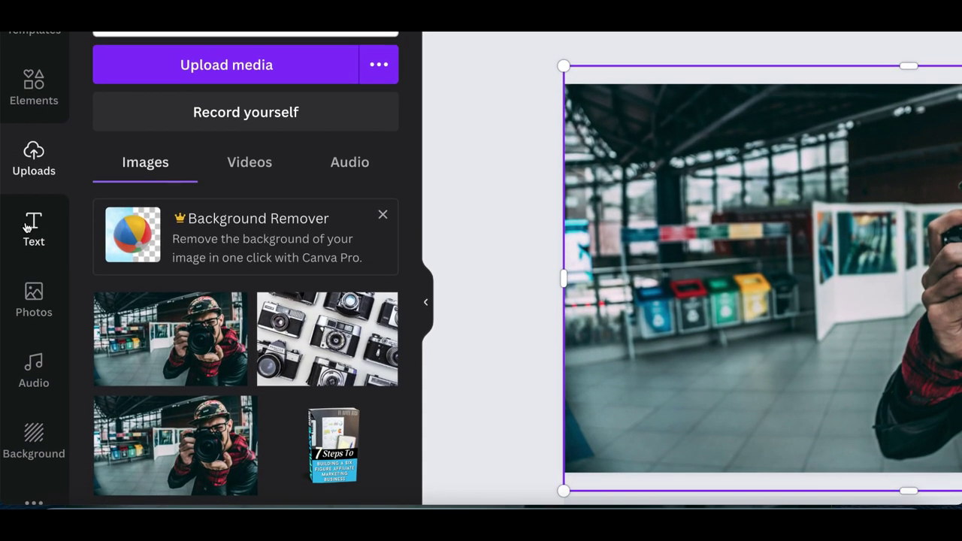
- Show the Elements library of lines, frames and shapes in Canva's sidebar
{"action": "left_click", "coordinate": [39, 115]}
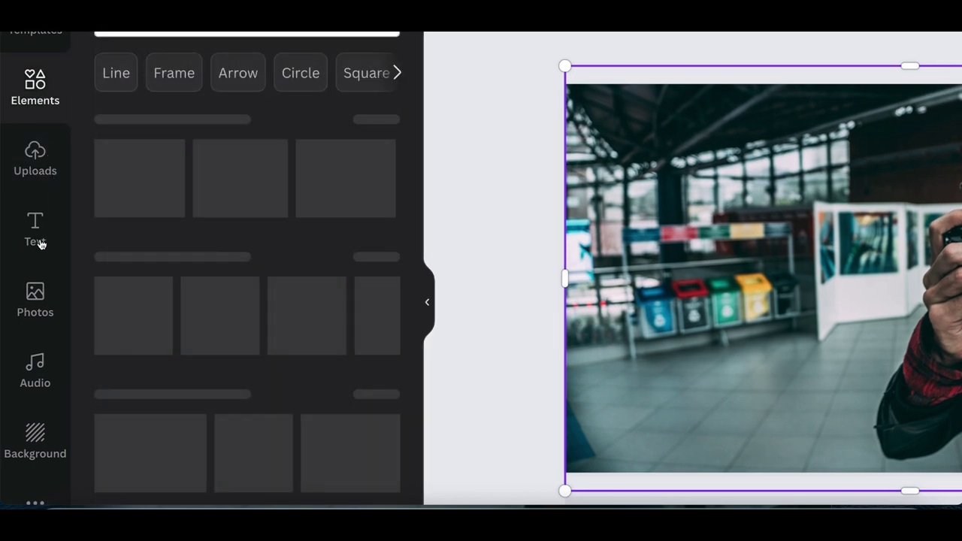
- Check the Photos library, then scroll through Text templates like PARTY!, SLAY DAY, LOVE and SALE
{"action": "left_click", "coordinate": [38, 296]}
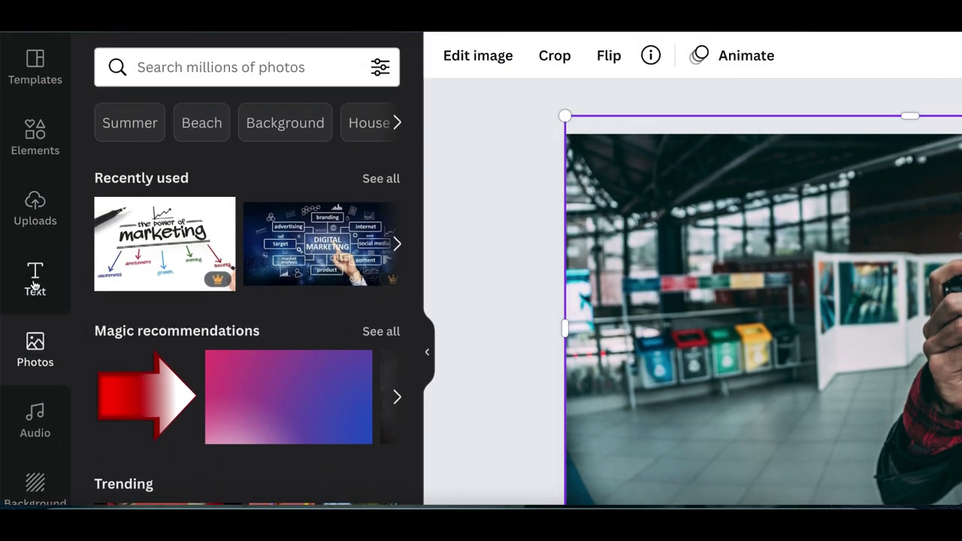
{"action": "left_click", "coordinate": [36, 285]}
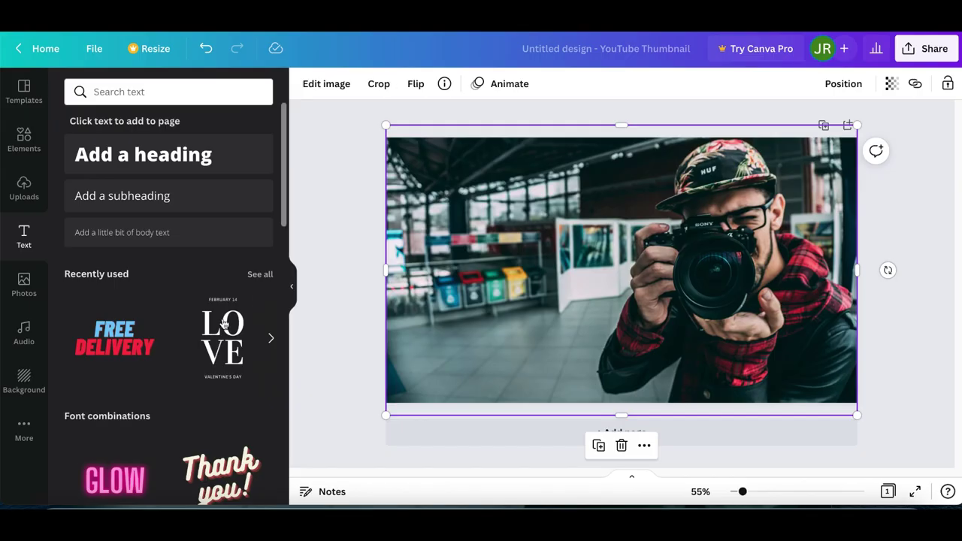
{"action": "scroll", "coordinate": [224, 326], "scroll_direction": "down", "scroll_amount": 2}
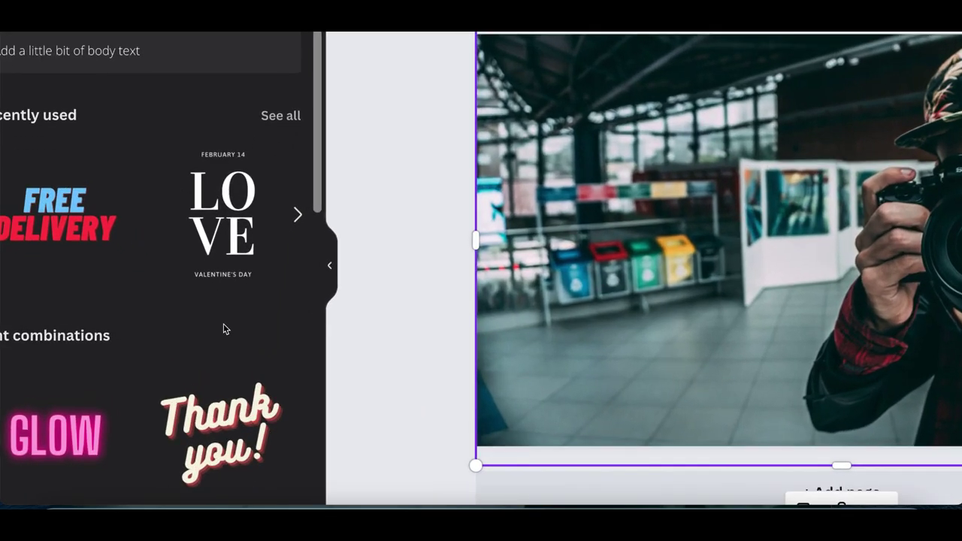
{"action": "scroll", "coordinate": [233, 232], "scroll_direction": "down", "scroll_amount": 4}
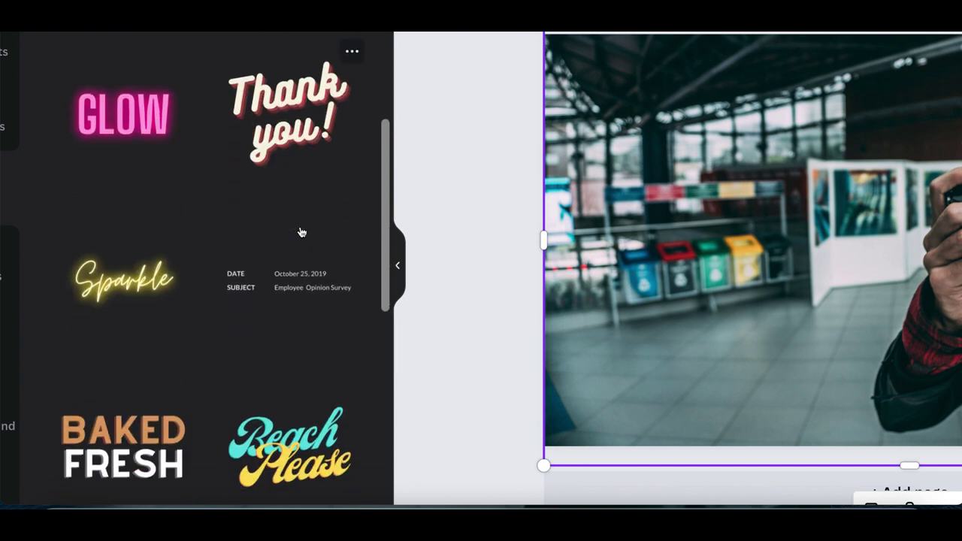
{"action": "scroll", "coordinate": [301, 232], "scroll_direction": "down", "scroll_amount": 10}
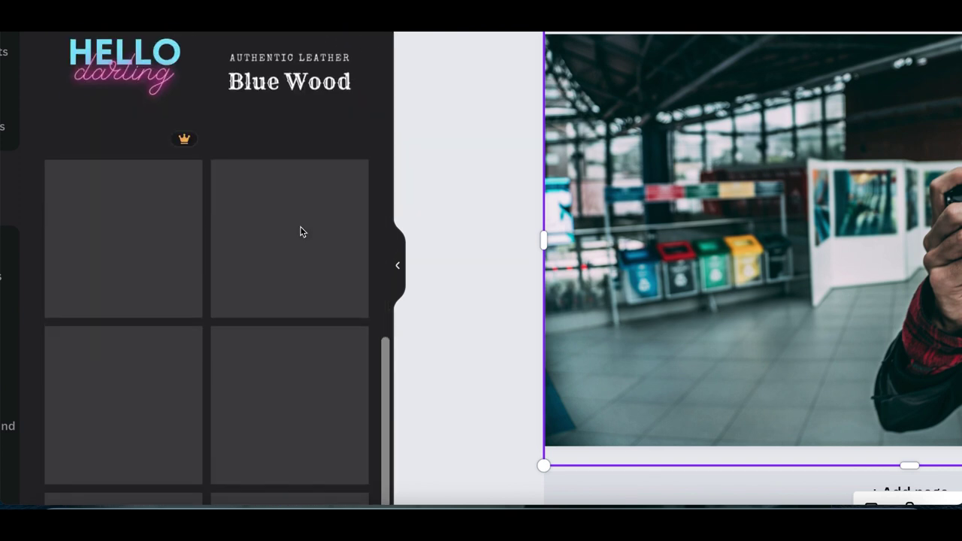
{"action": "scroll", "coordinate": [301, 231], "scroll_direction": "down", "scroll_amount": 5}
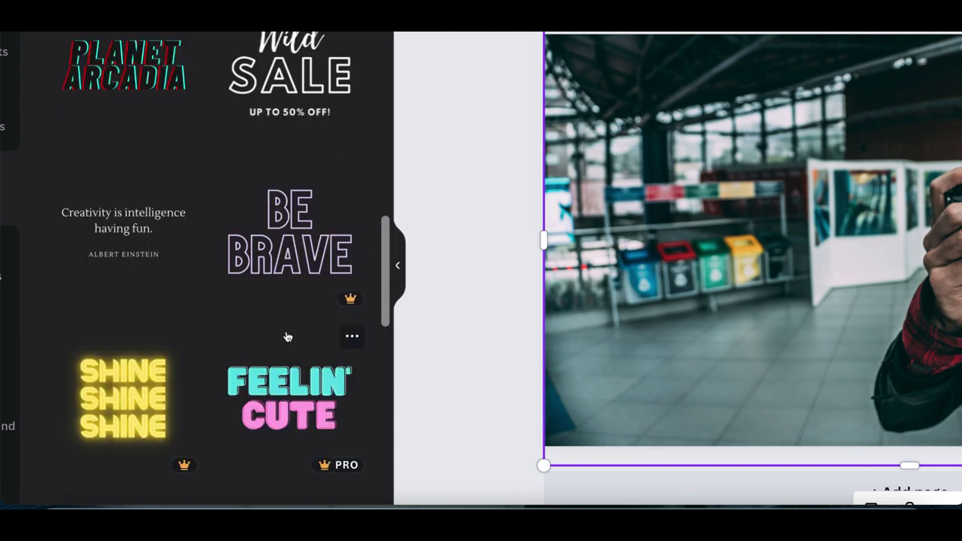
{"action": "scroll", "coordinate": [286, 336], "scroll_direction": "down", "scroll_amount": 8}
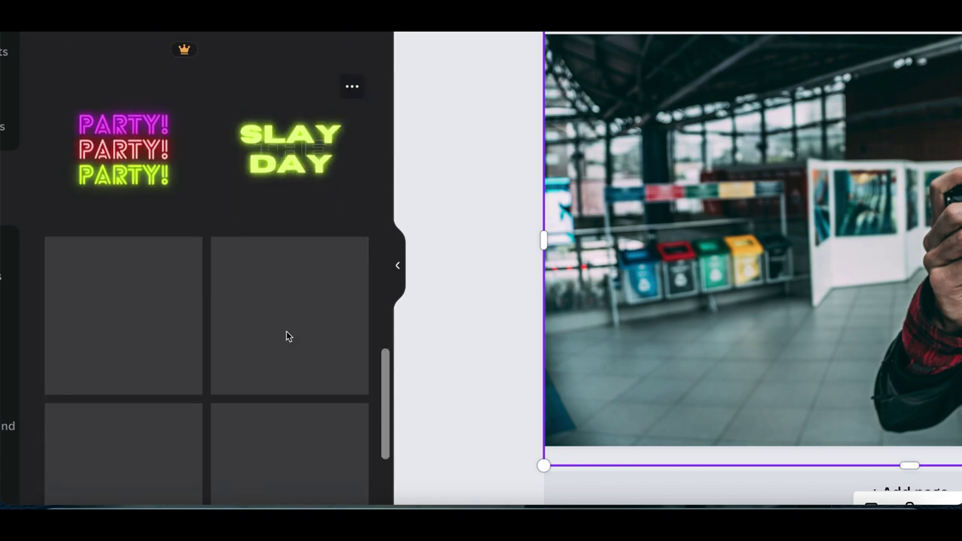
{"action": "scroll", "coordinate": [286, 336], "scroll_direction": "down", "scroll_amount": 3}
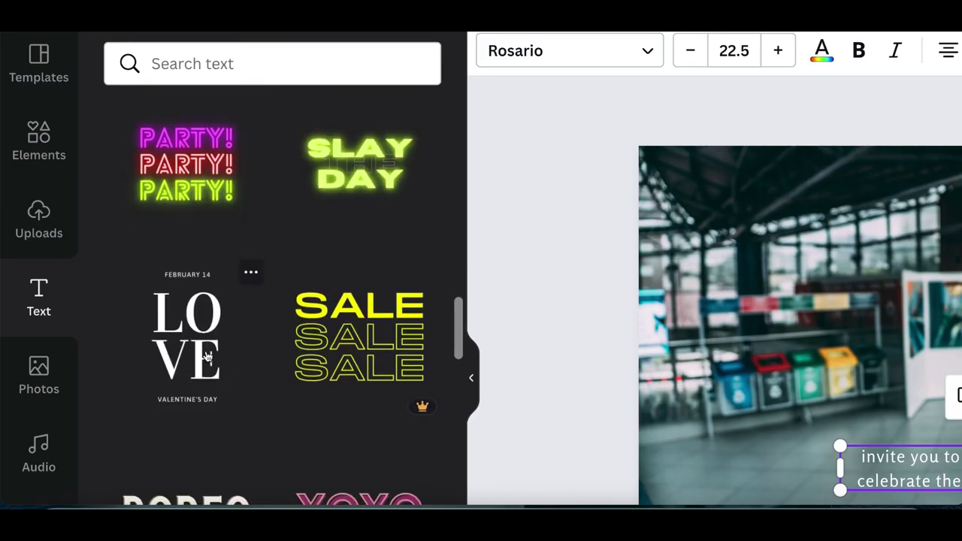
{"action": "scroll", "coordinate": [208, 356], "scroll_direction": "down", "scroll_amount": 1}
- Add the FEBRUARY 14 / LOVE / VALENTINE'S DAY template and move the LOVE text up-left
{"action": "left_click", "coordinate": [190, 333]}
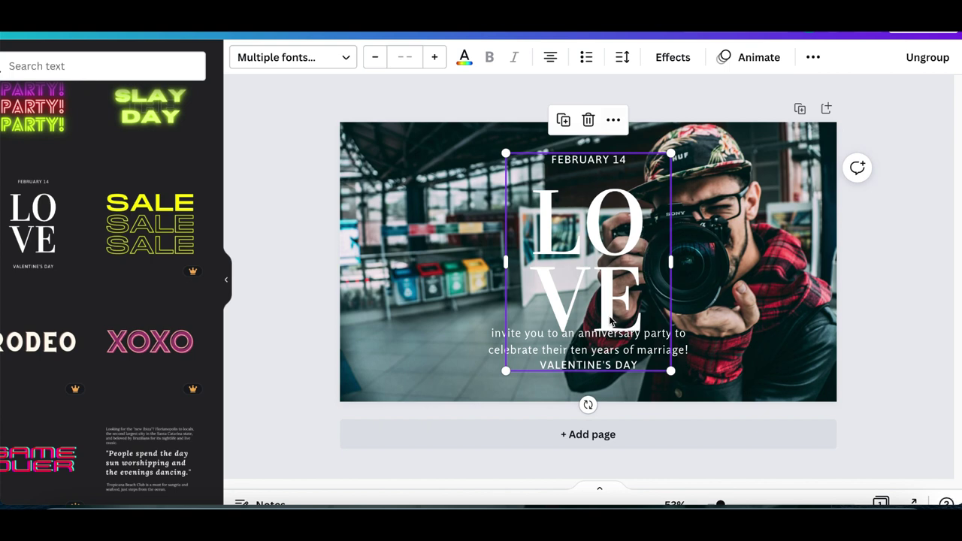
{"action": "left_click", "coordinate": [546, 283]}
{"action": "left_click_drag", "start_coordinate": [546, 284], "coordinate": [469, 246]}
- Delete the anniversary invitation and VALENTINE'S DAY lines from the template
{"action": "left_click", "coordinate": [554, 345]}
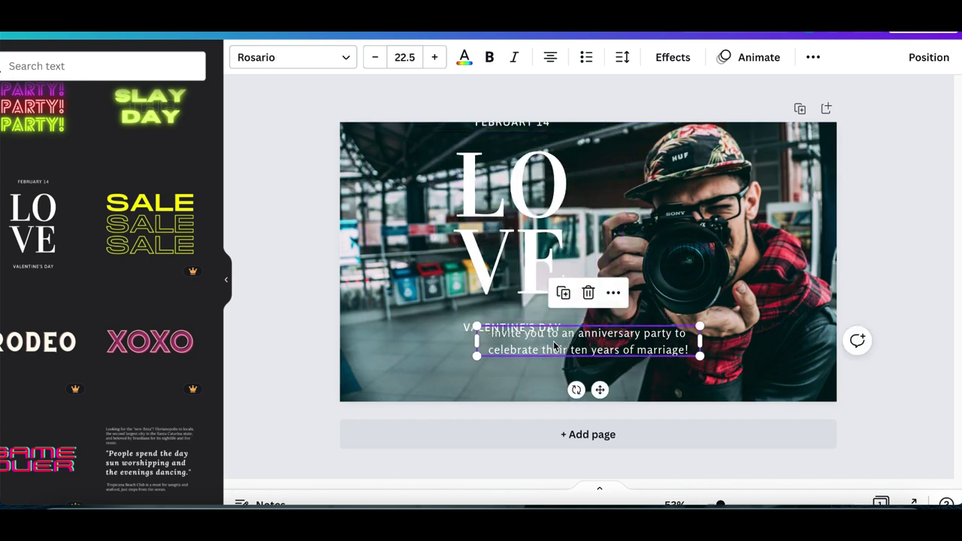
{"action": "left_click", "coordinate": [589, 293]}
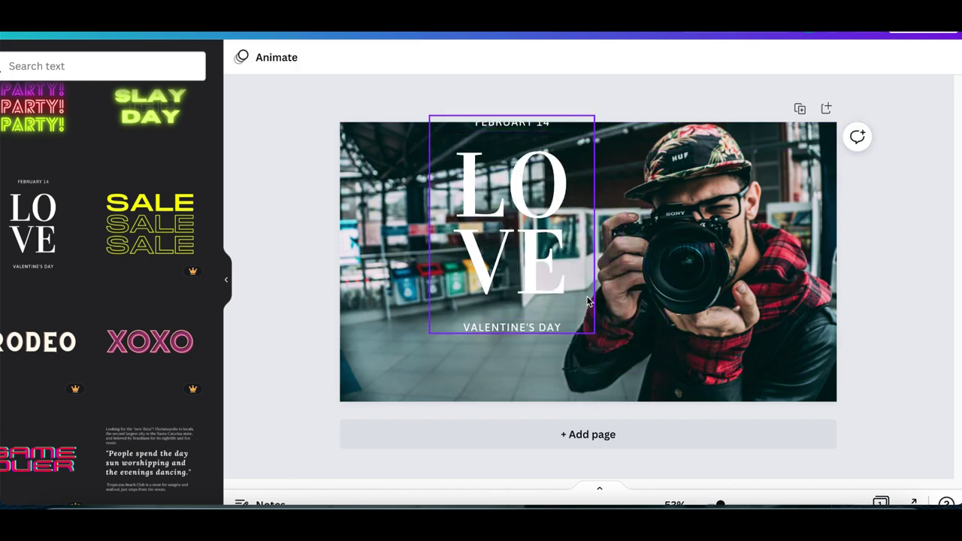
{"action": "left_click", "coordinate": [473, 335]}
{"action": "left_click", "coordinate": [511, 286]}
{"action": "left_click", "coordinate": [506, 309]}
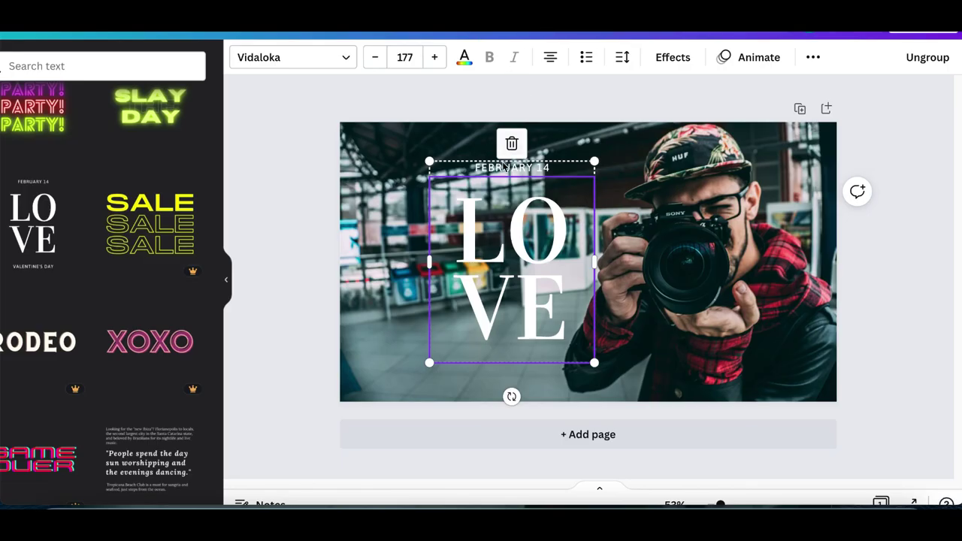
- Replace the LOVE text with '5' and narrow its text box
{"action": "left_click", "coordinate": [511, 145]}
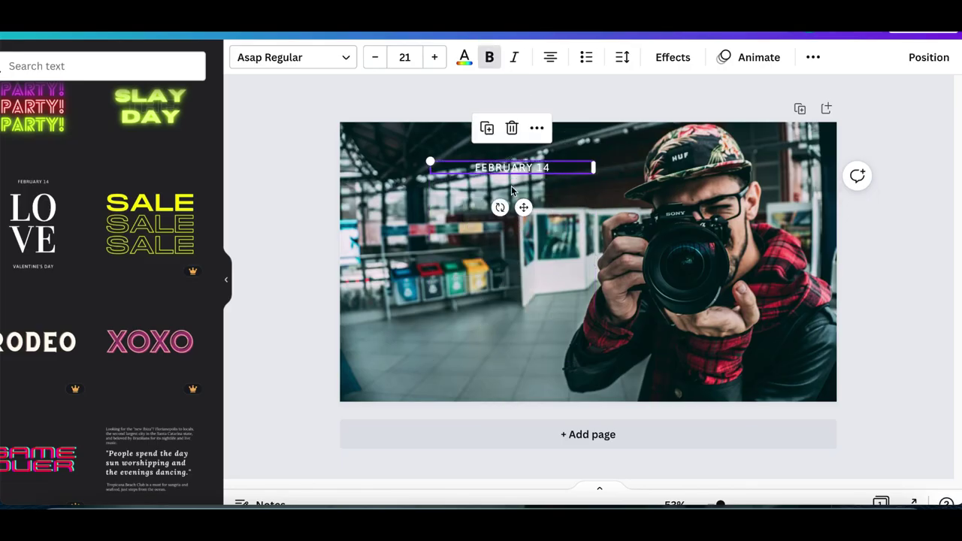
{"action": "key", "text": "ctrl+z"}
{"action": "double_click", "coordinate": [537, 295]}
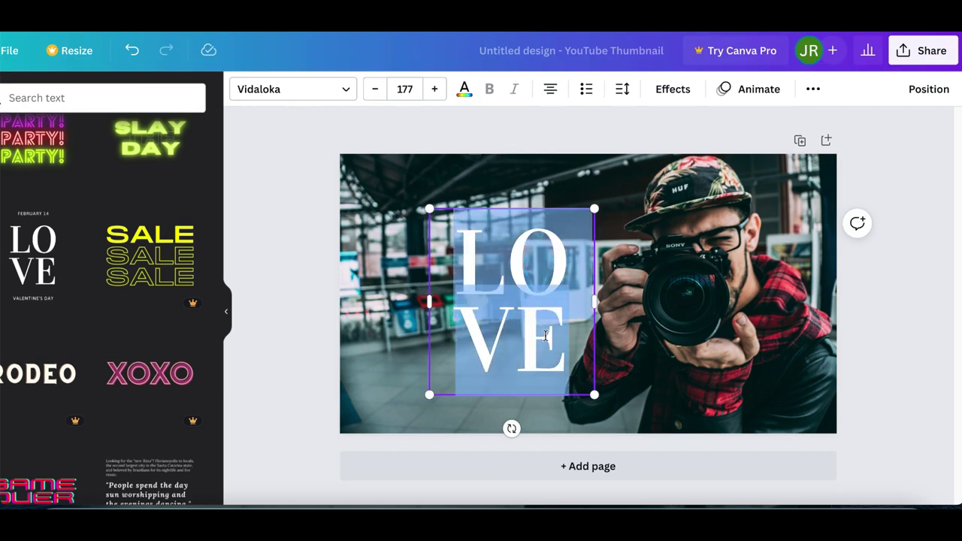
{"action": "key", "text": "BackSpace"}
{"action": "type", "text": "5"}
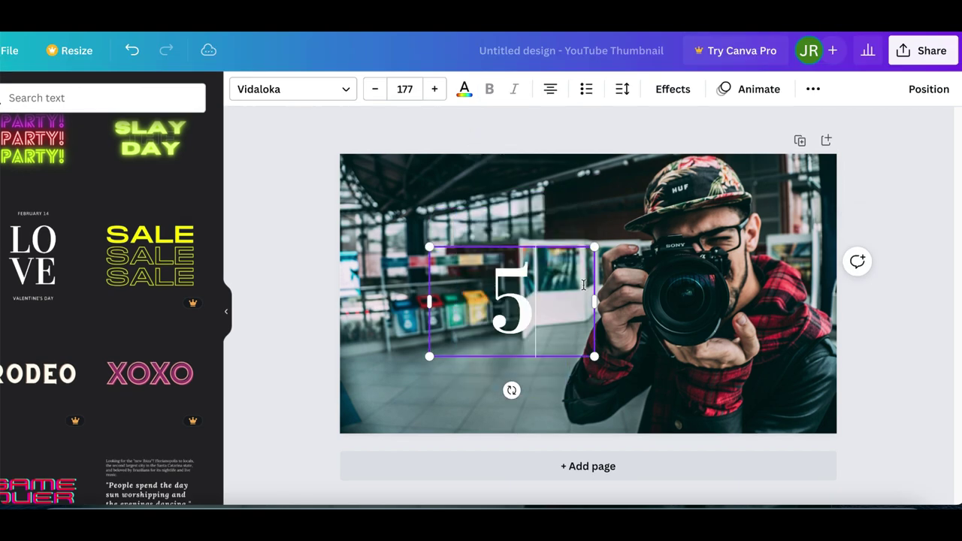
{"action": "left_click_drag", "start_coordinate": [600, 302], "coordinate": [553, 301]}
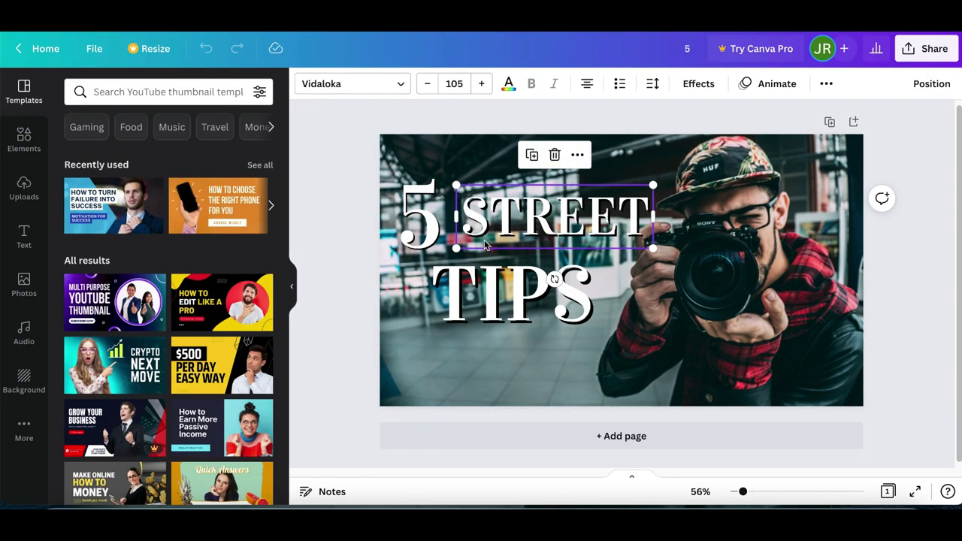
- Place the STREET text right beside the 5
{"action": "left_click", "coordinate": [484, 337]}
{"action": "mouse_move", "coordinate": [601, 212]}
{"action": "left_mouse_down"}
{"action": "mouse_move", "coordinate": [710, 184]}
{"action": "mouse_move", "coordinate": [618, 178]}
{"action": "mouse_move", "coordinate": [628, 207]}
{"action": "mouse_move", "coordinate": [595, 214]}
{"action": "left_mouse_up"}
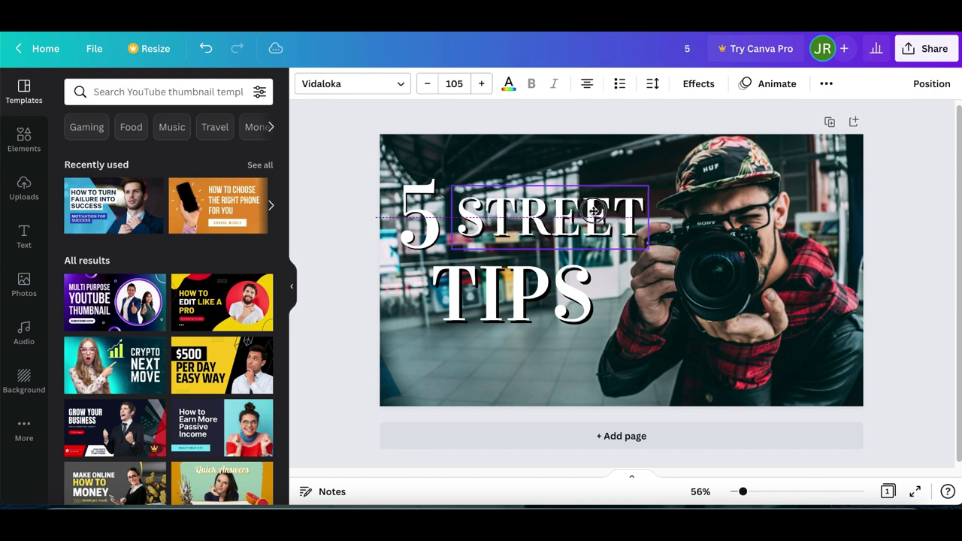
{"action": "left_click", "coordinate": [596, 213]}
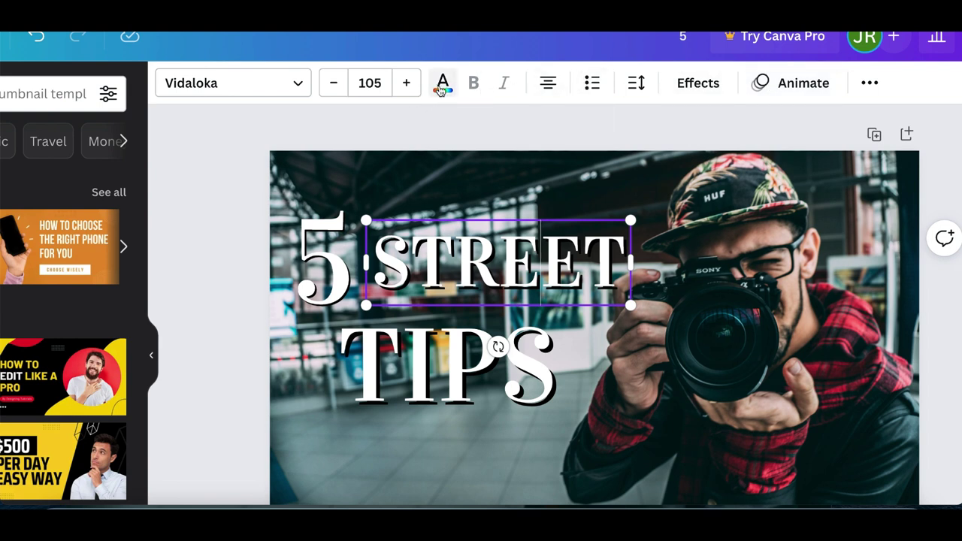
- Give the STREET text a black Shadow effect with transparency 100
{"action": "left_click", "coordinate": [697, 90]}
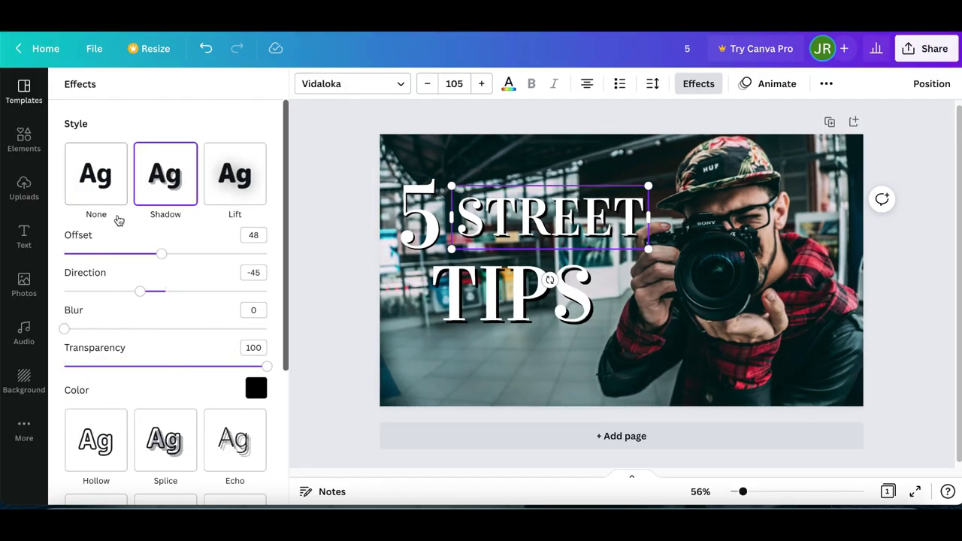
{"action": "left_click", "coordinate": [101, 193]}
{"action": "scroll", "coordinate": [557, 220], "scroll_direction": "up", "scroll_amount": 3}
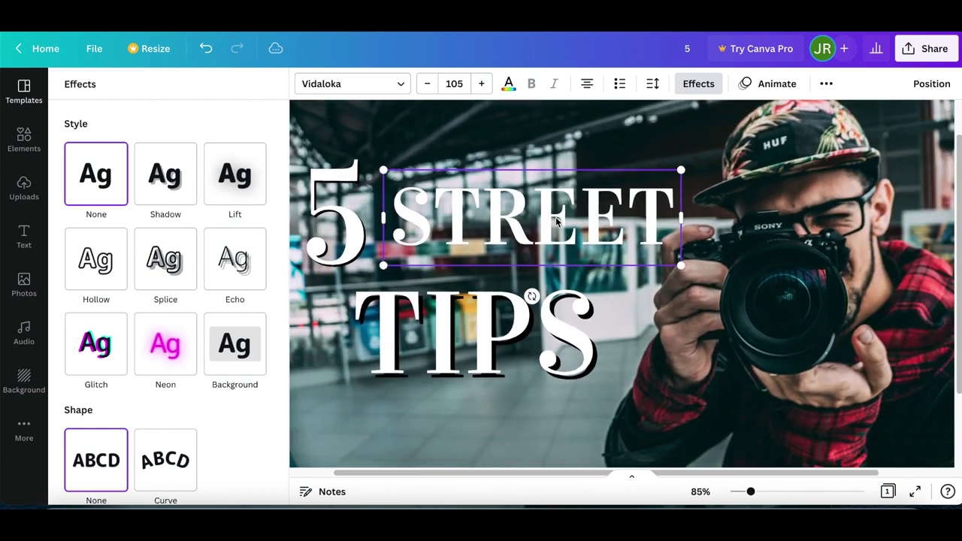
{"action": "left_click", "coordinate": [178, 188]}
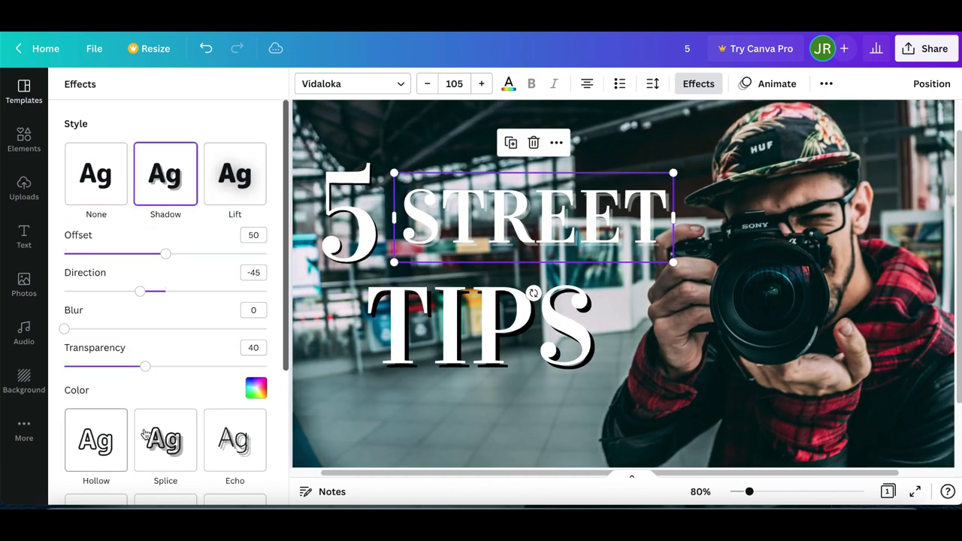
{"action": "left_click", "coordinate": [256, 388]}
{"action": "left_click", "coordinate": [83, 253]}
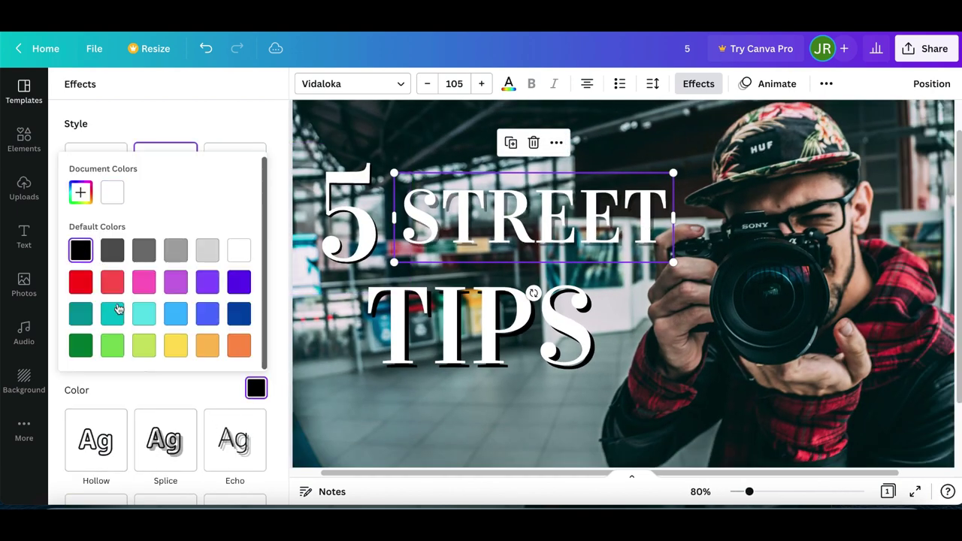
{"action": "left_click", "coordinate": [165, 382]}
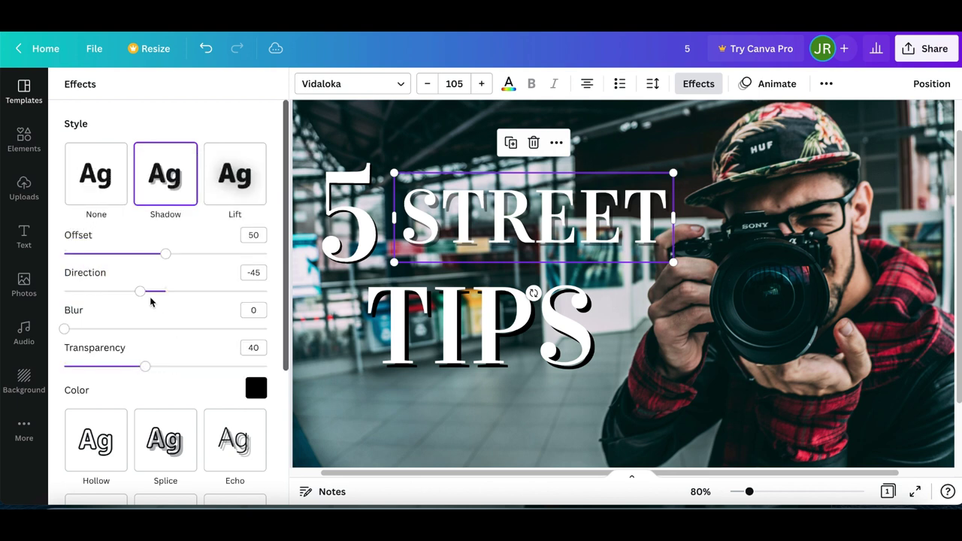
{"action": "left_click_drag", "start_coordinate": [145, 366], "coordinate": [330, 376]}
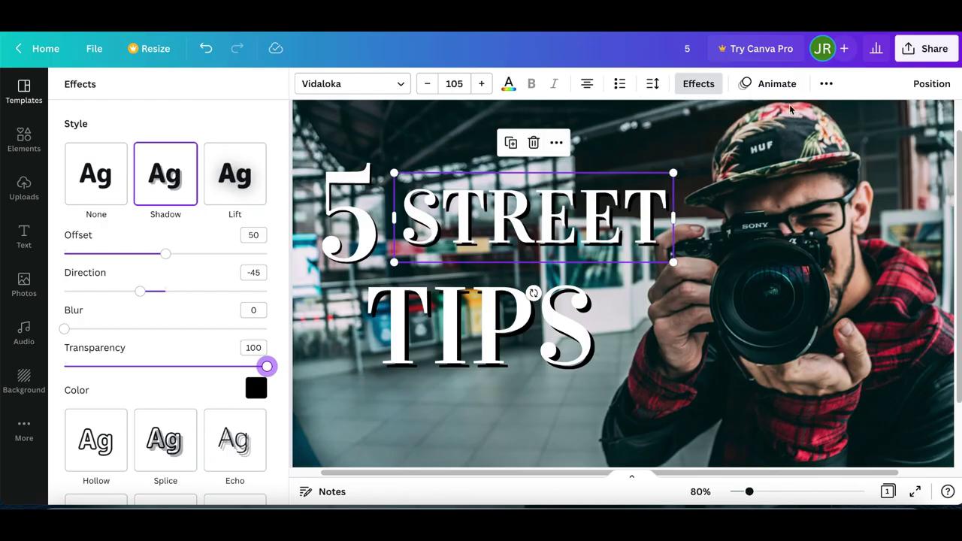
- Download the finished thumbnail as a PNG file, saved as '5 (1).png'
{"action": "left_click", "coordinate": [931, 54]}
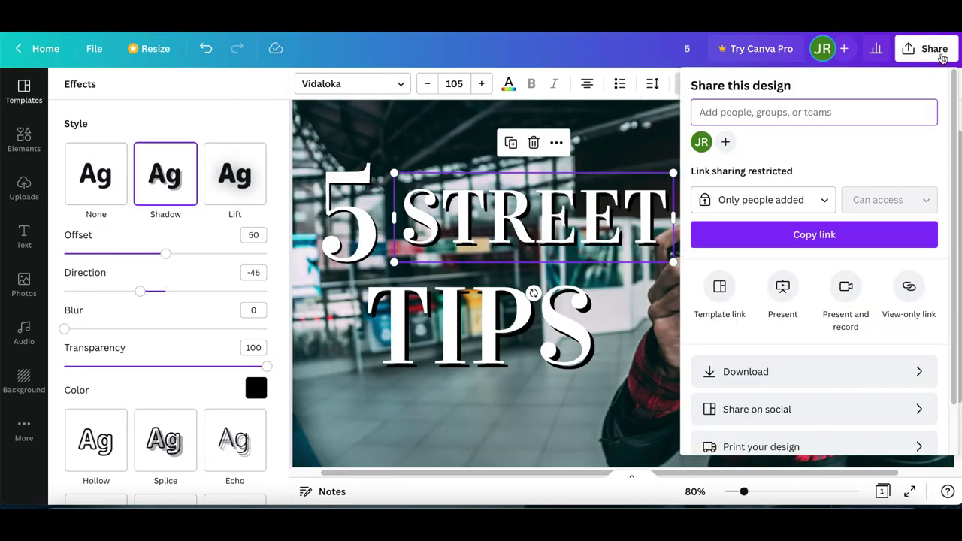
{"action": "scroll", "coordinate": [788, 408], "scroll_direction": "down", "scroll_amount": 1}
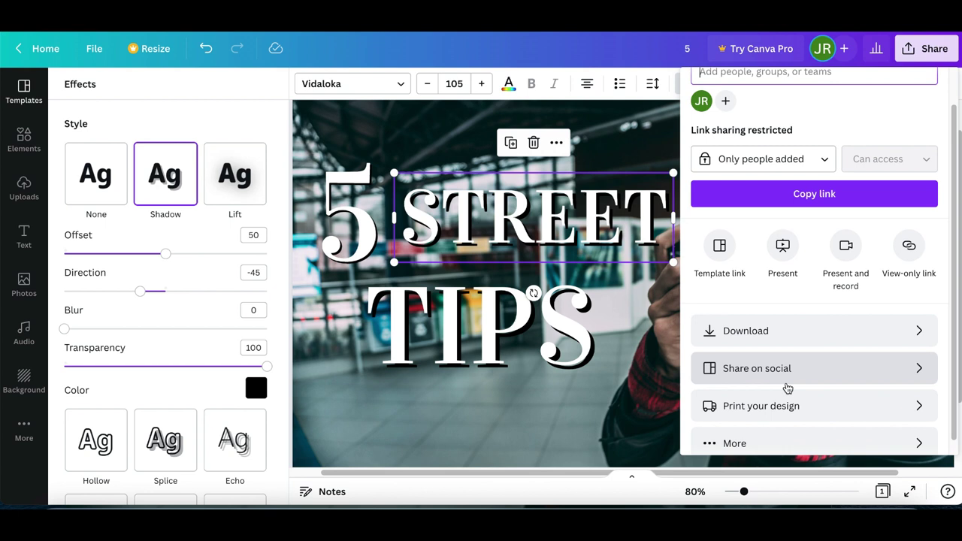
{"action": "left_click", "coordinate": [775, 341]}
{"action": "left_click", "coordinate": [777, 333]}
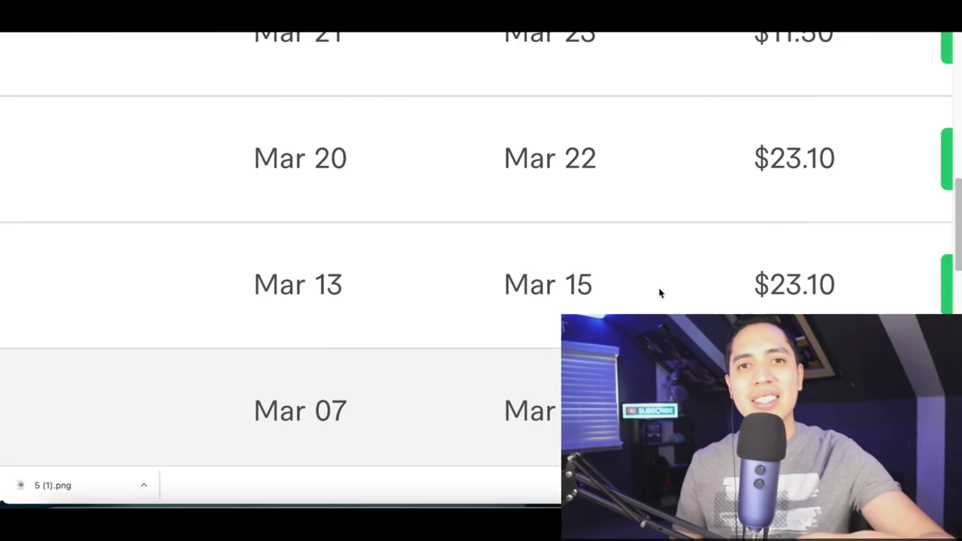
{"action": "scroll", "coordinate": [660, 293], "scroll_direction": "up", "scroll_amount": 5}
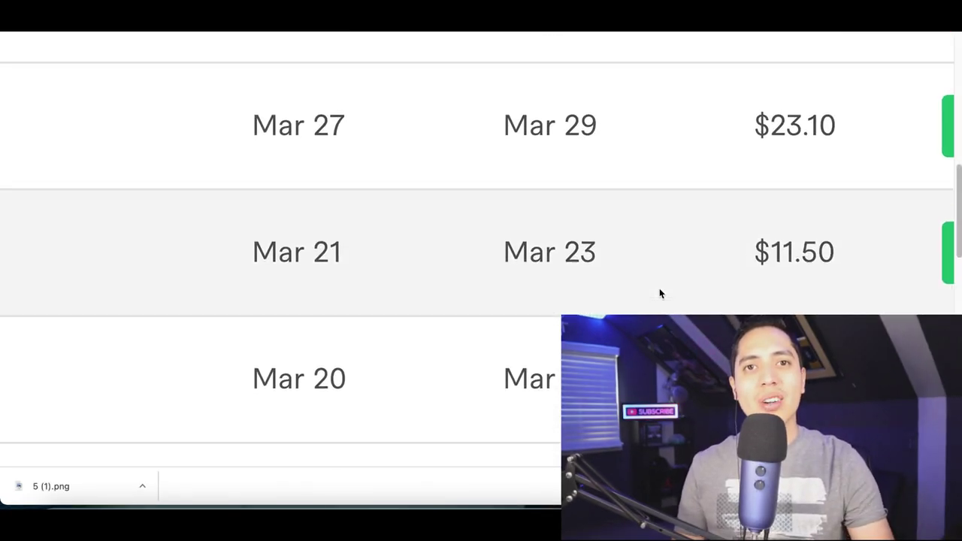
{"action": "scroll", "coordinate": [660, 293], "scroll_direction": "up", "scroll_amount": 3}
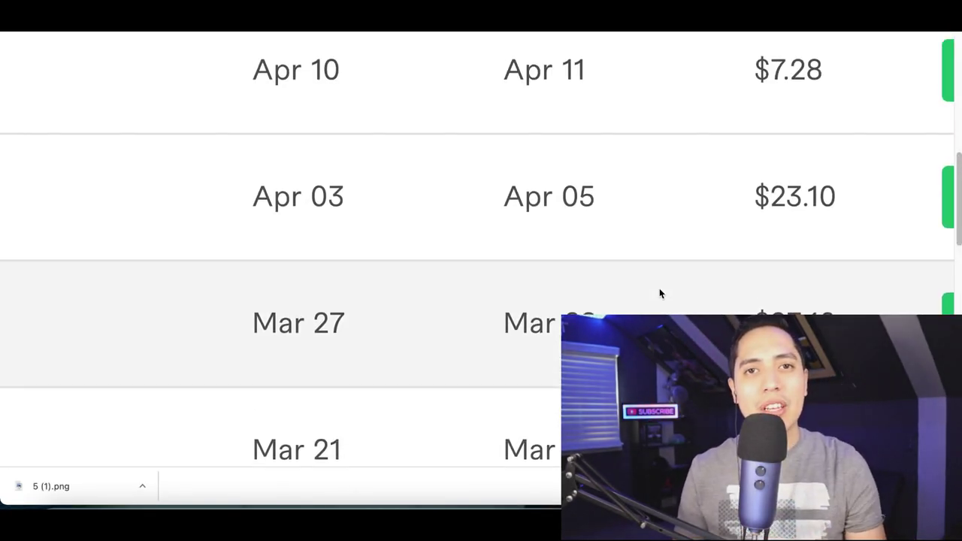
{"action": "scroll", "coordinate": [660, 293], "scroll_direction": "up", "scroll_amount": 3}
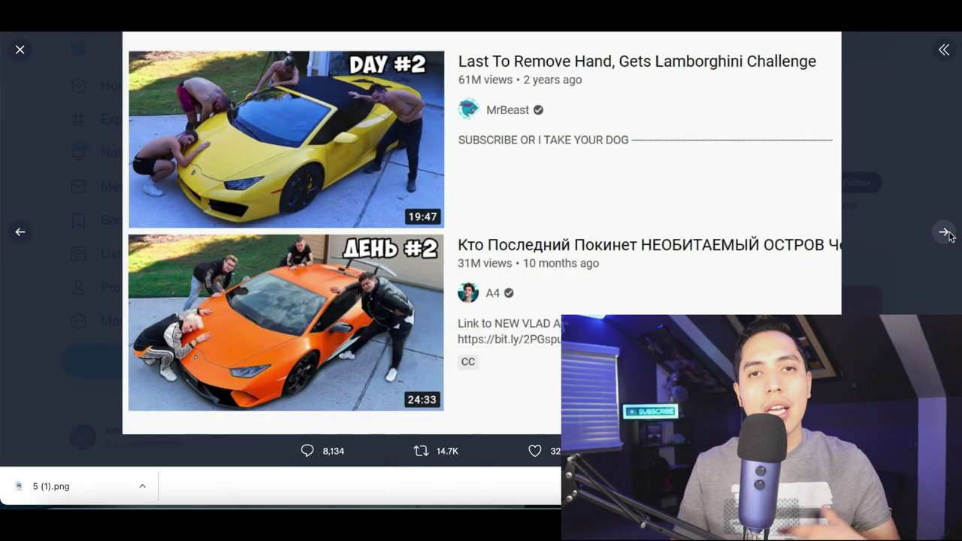
{"action": "left_click", "coordinate": [946, 234]}
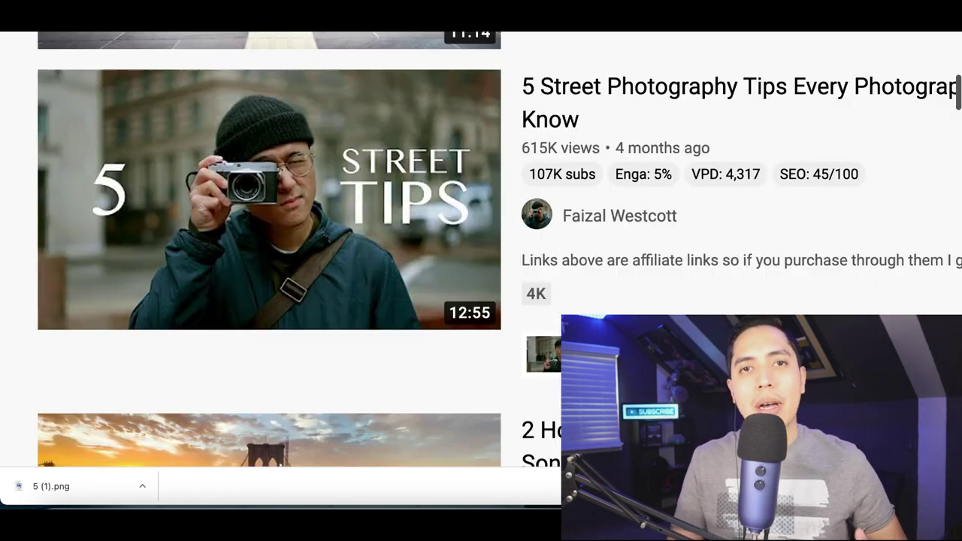
{"action": "mouse_move", "coordinate": [398, 248]}
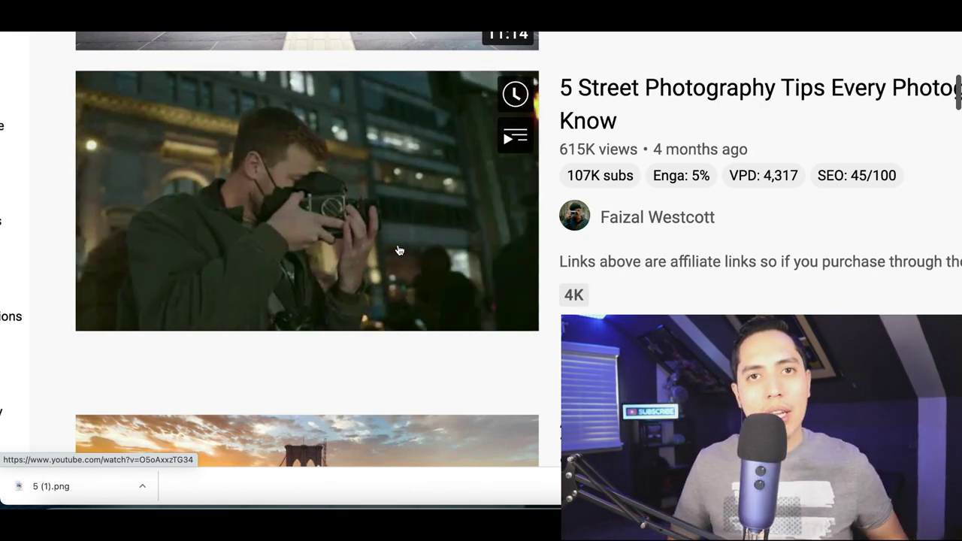
{"action": "scroll", "coordinate": [645, 275], "scroll_direction": "down", "scroll_amount": 1}
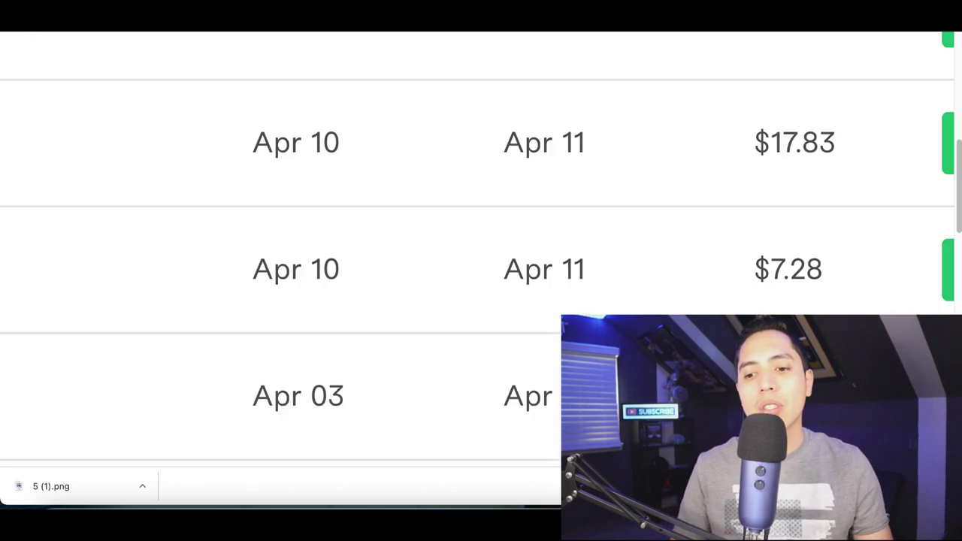
{"action": "scroll", "coordinate": [667, 219], "scroll_direction": "up", "scroll_amount": 3}
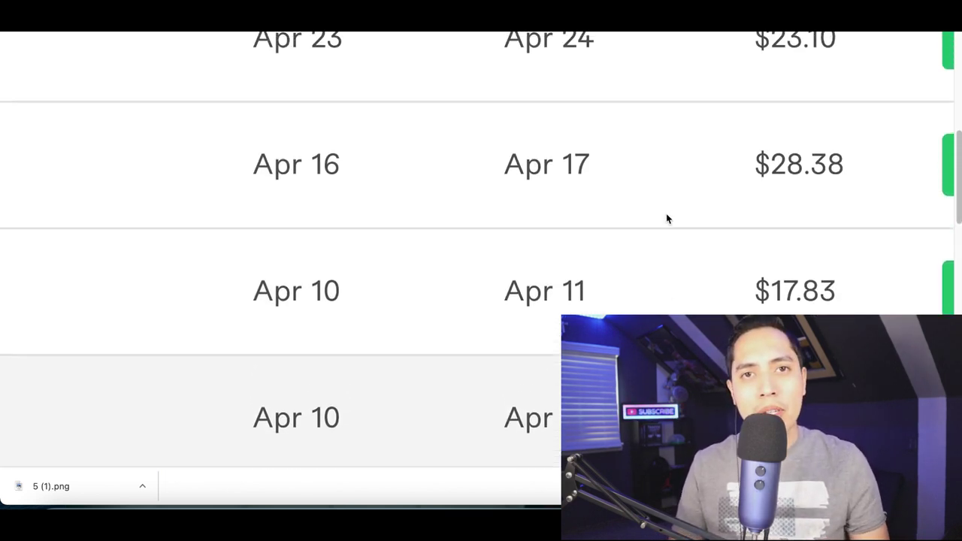
{"action": "scroll", "coordinate": [667, 219], "scroll_direction": "up", "scroll_amount": 2}
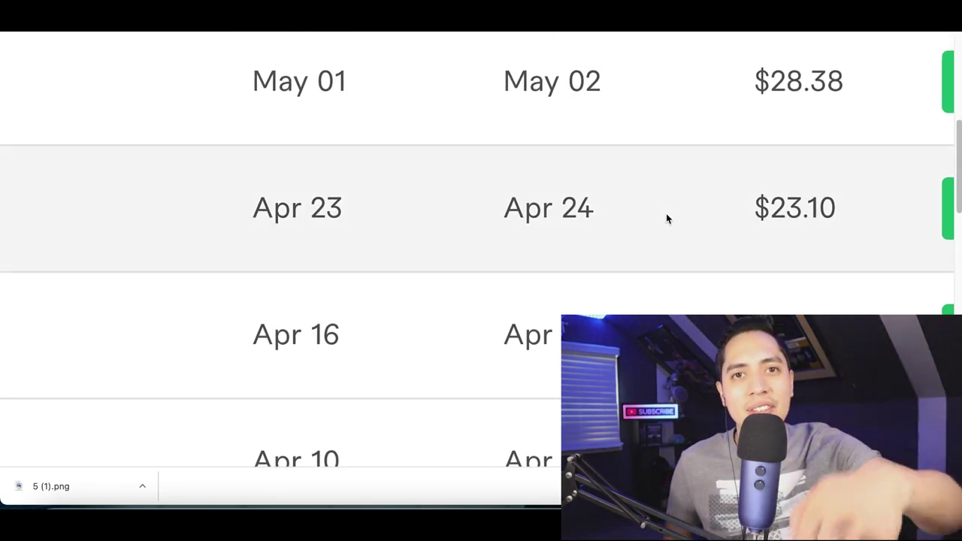